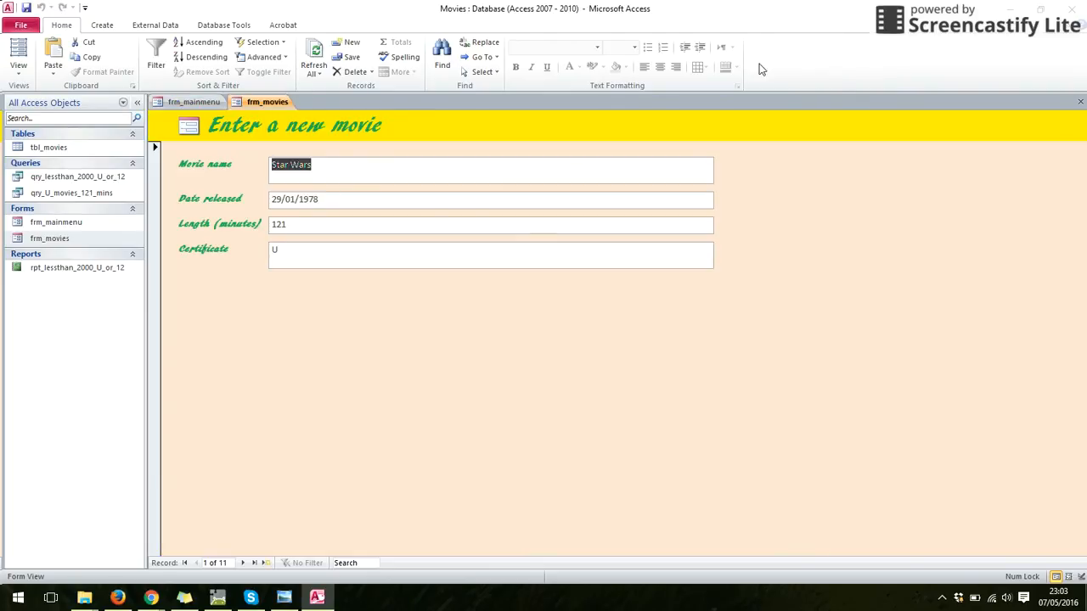
Step: Review the query and report for U or 12 movies before 2000 from the main menu, and close all open objects
{"action": "left_click", "coordinate": [1081, 102]}
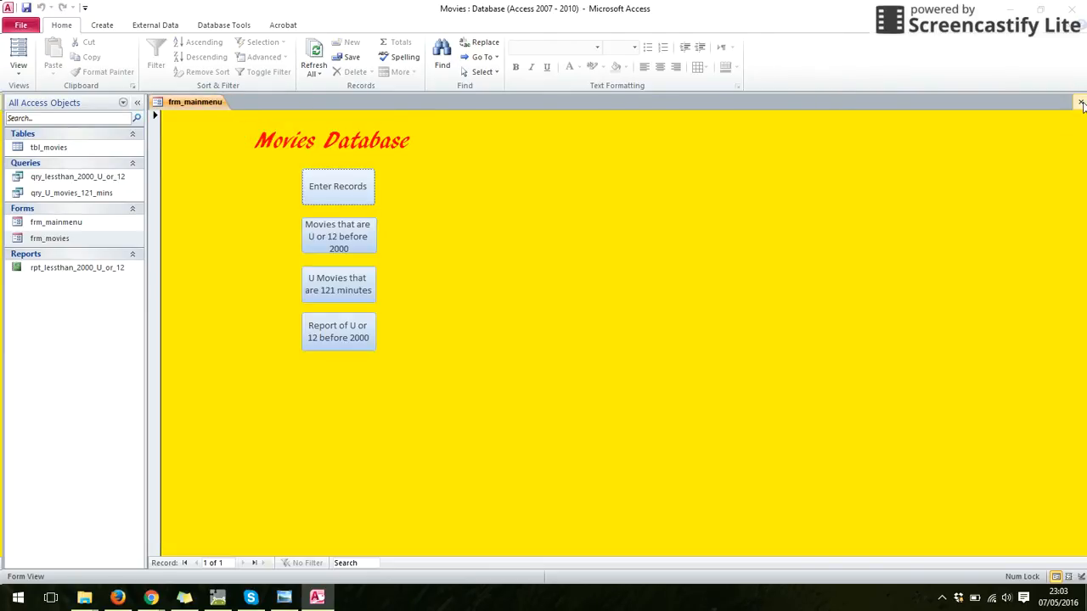
{"action": "left_click", "coordinate": [338, 236]}
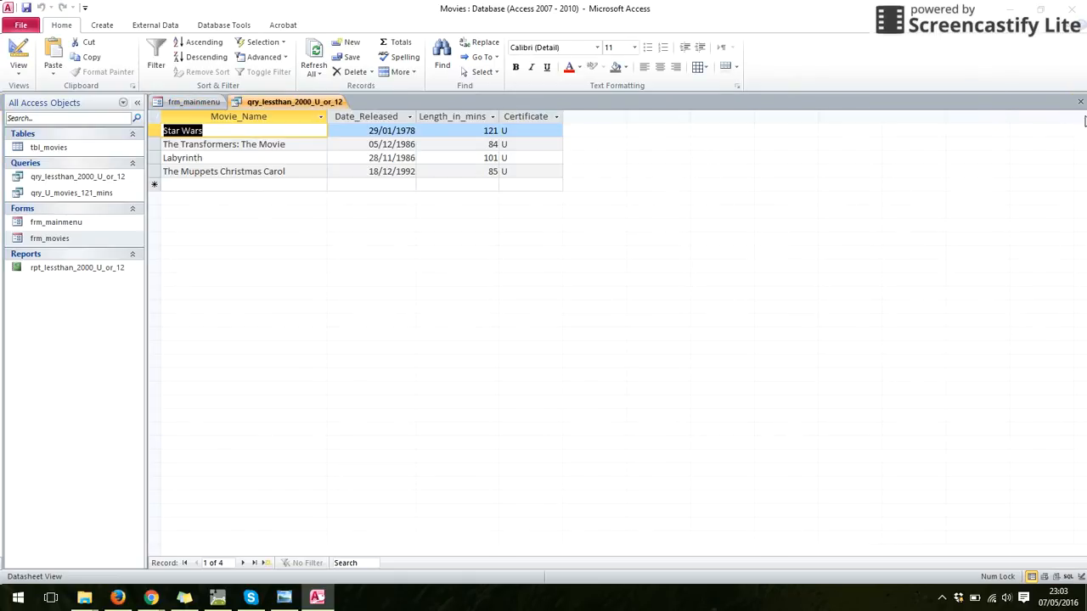
{"action": "left_click", "coordinate": [1080, 102]}
{"action": "left_click", "coordinate": [348, 323]}
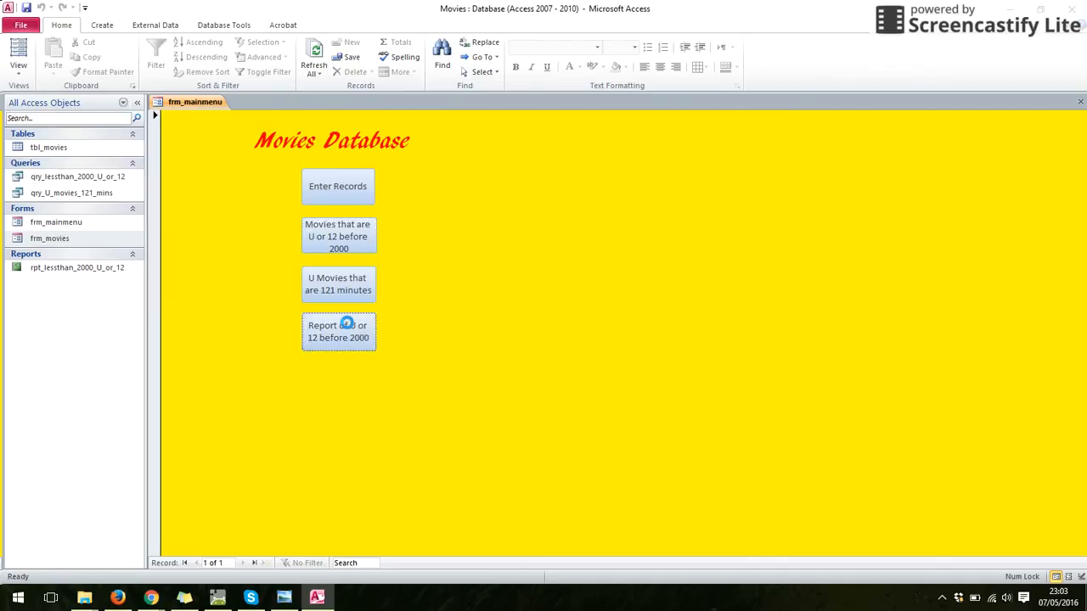
{"action": "left_click", "coordinate": [530, 212]}
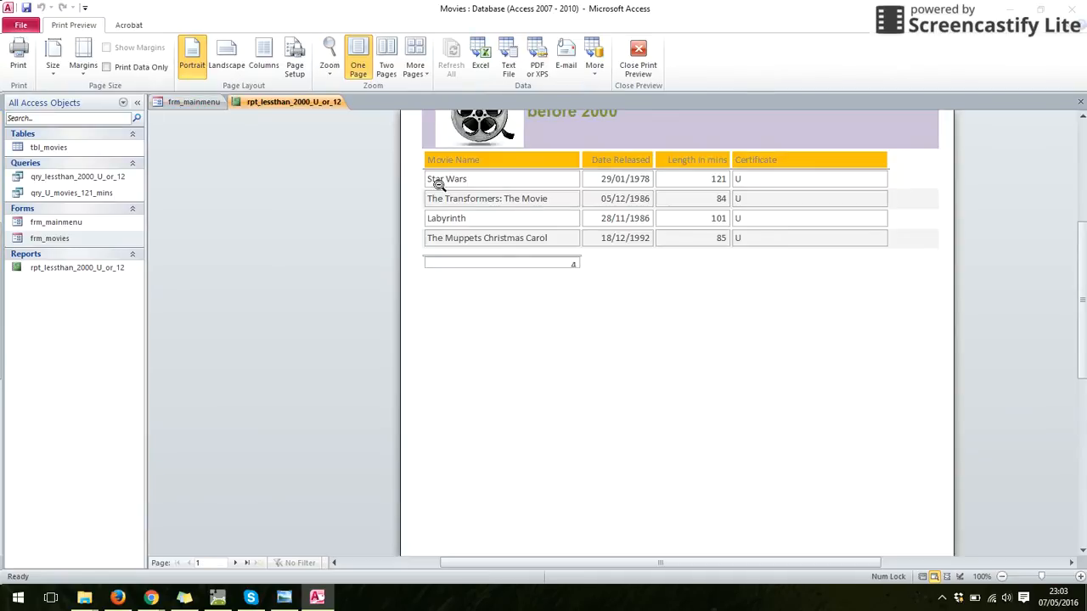
{"action": "left_click", "coordinate": [1080, 103]}
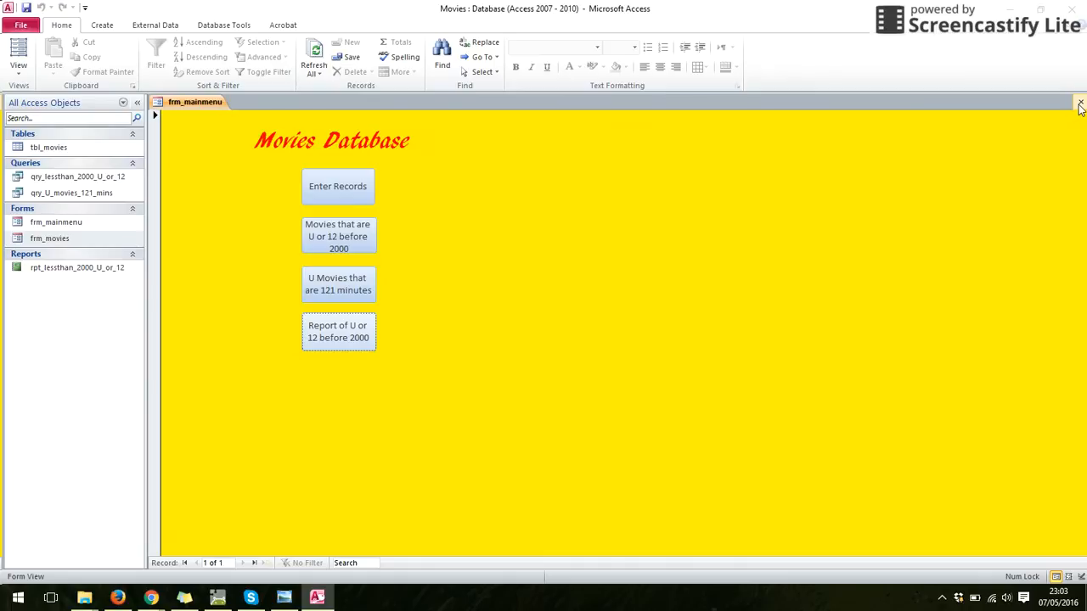
{"action": "left_click", "coordinate": [1080, 104]}
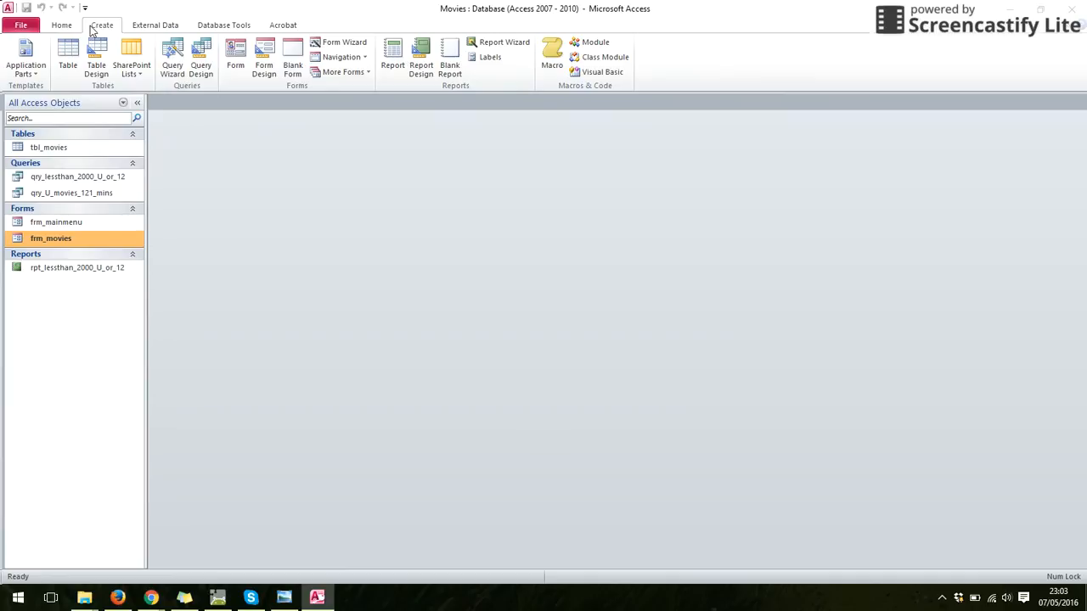
Step: Create a blank form and switch it to Design View
{"action": "left_click", "coordinate": [61, 26]}
{"action": "left_click", "coordinate": [102, 27]}
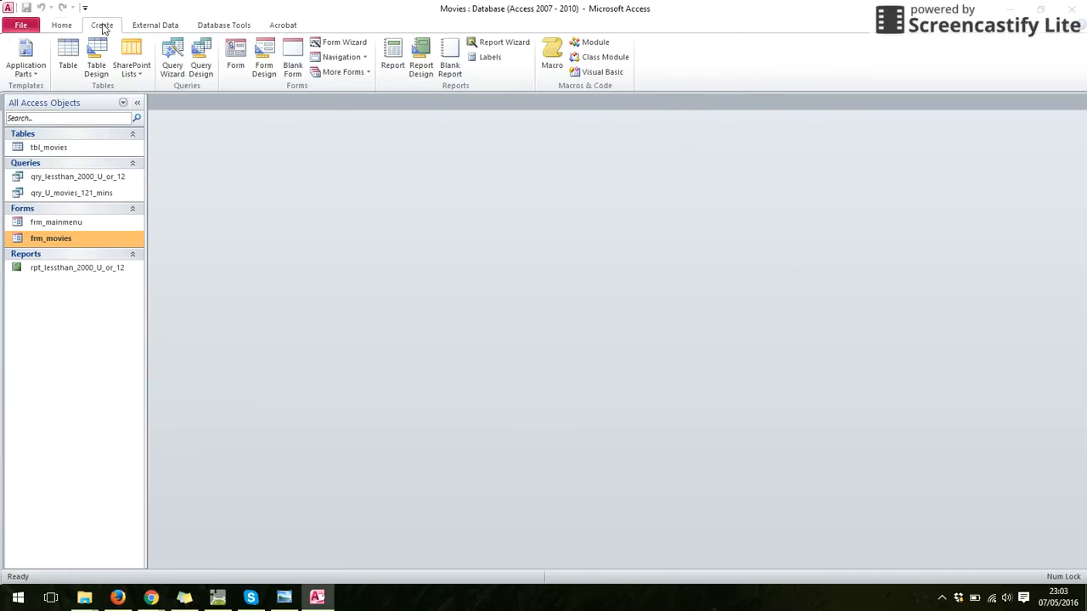
{"action": "left_click", "coordinate": [293, 64]}
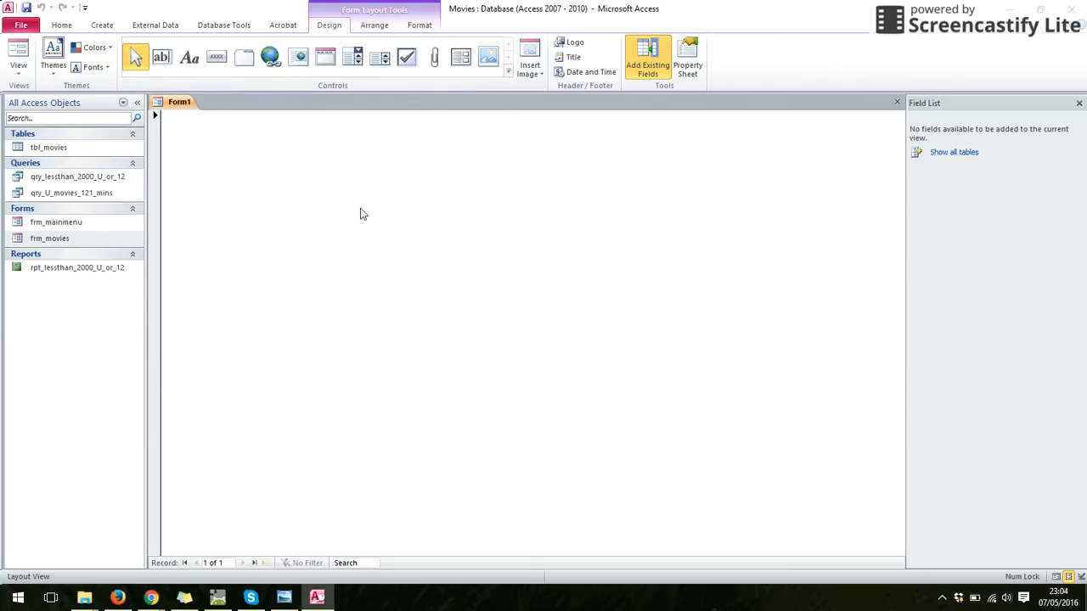
{"action": "left_click", "coordinate": [18, 72]}
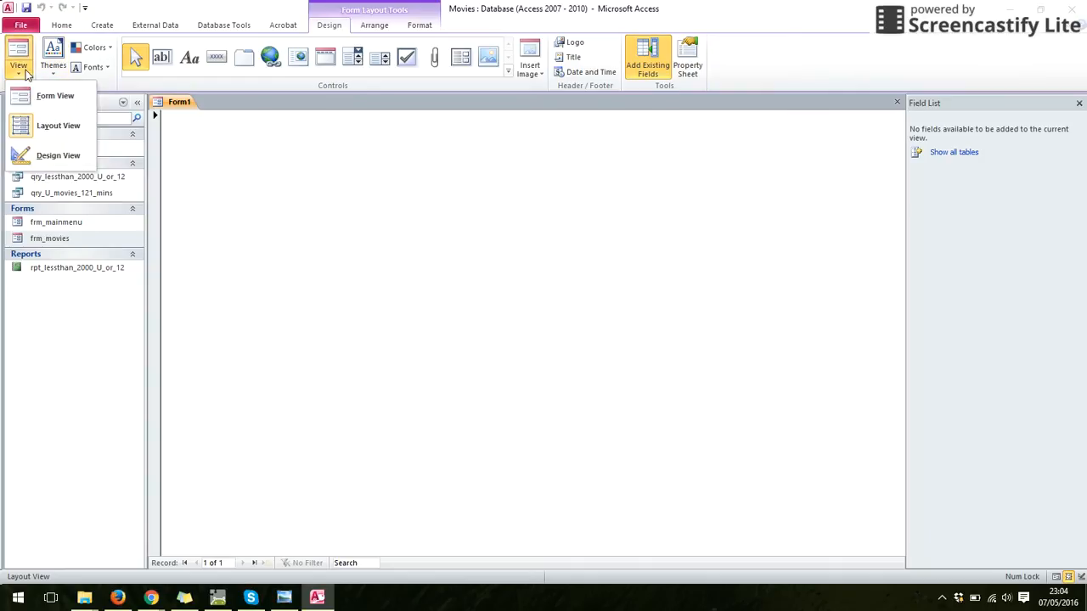
{"action": "left_click", "coordinate": [58, 156]}
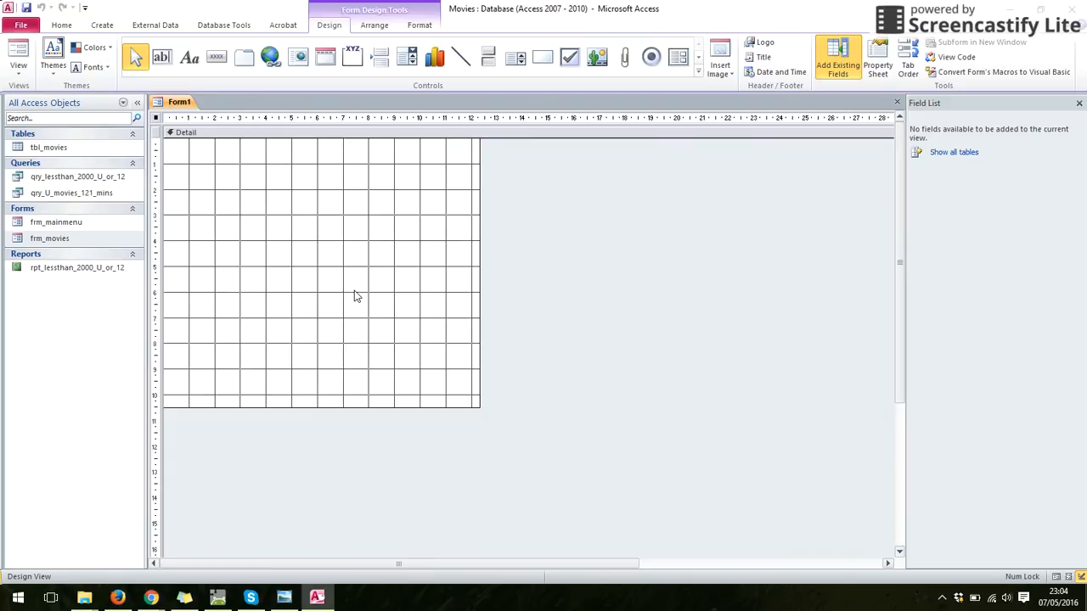
Step: Fill the form's Detail section with the light green standard colour
{"action": "left_click", "coordinate": [286, 136]}
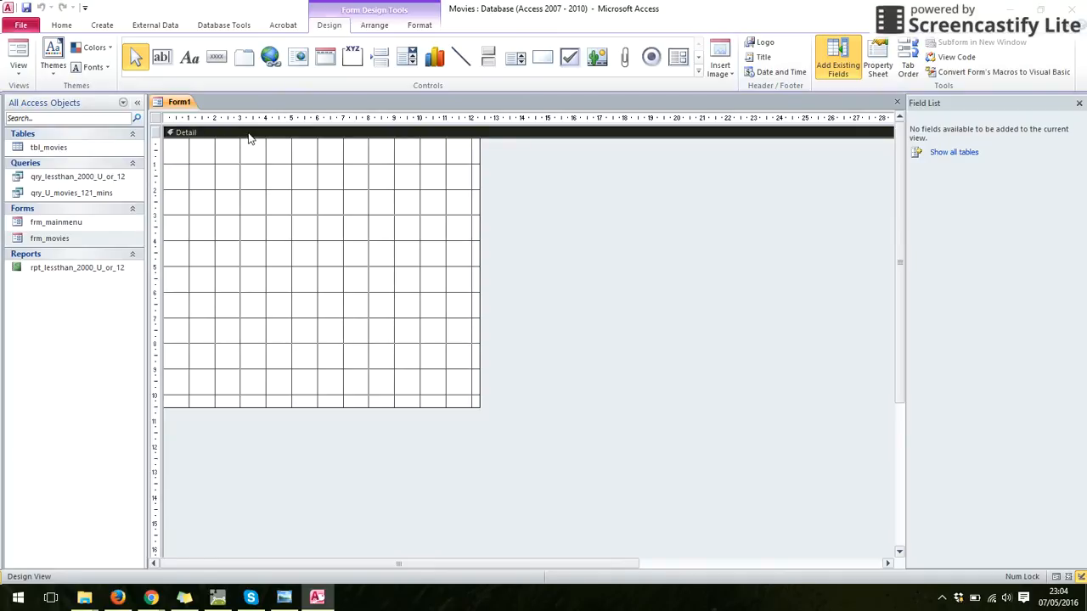
{"action": "left_click", "coordinate": [419, 26]}
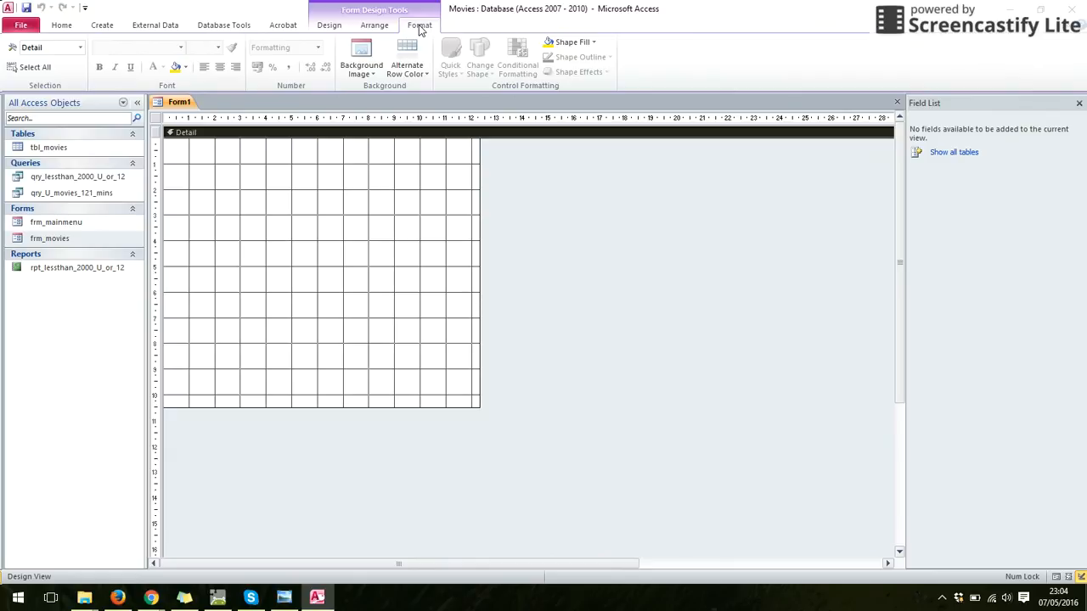
{"action": "left_click", "coordinate": [185, 67]}
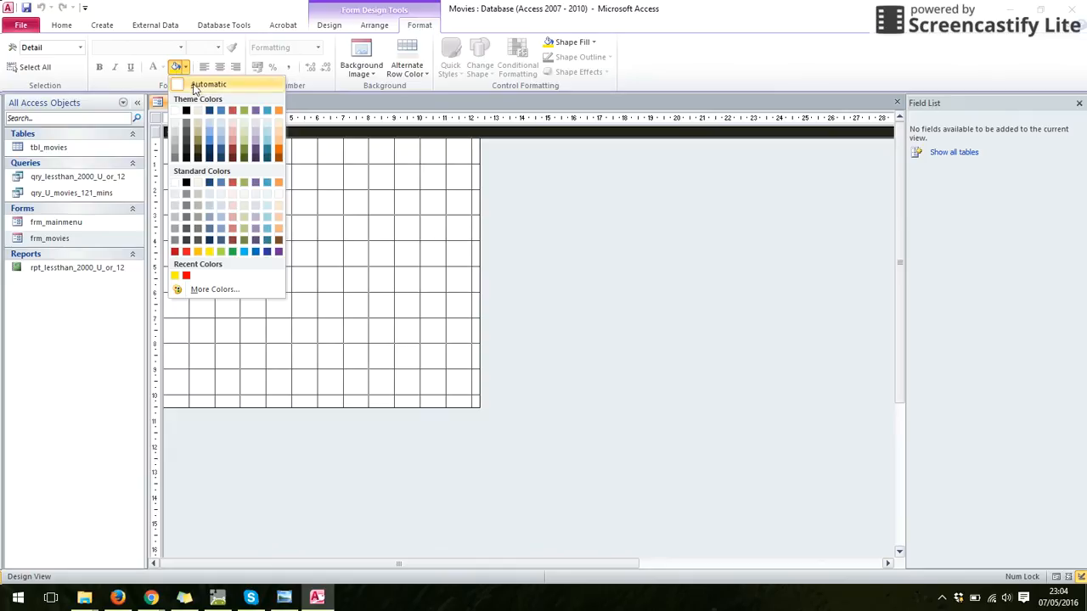
{"action": "left_click", "coordinate": [222, 252]}
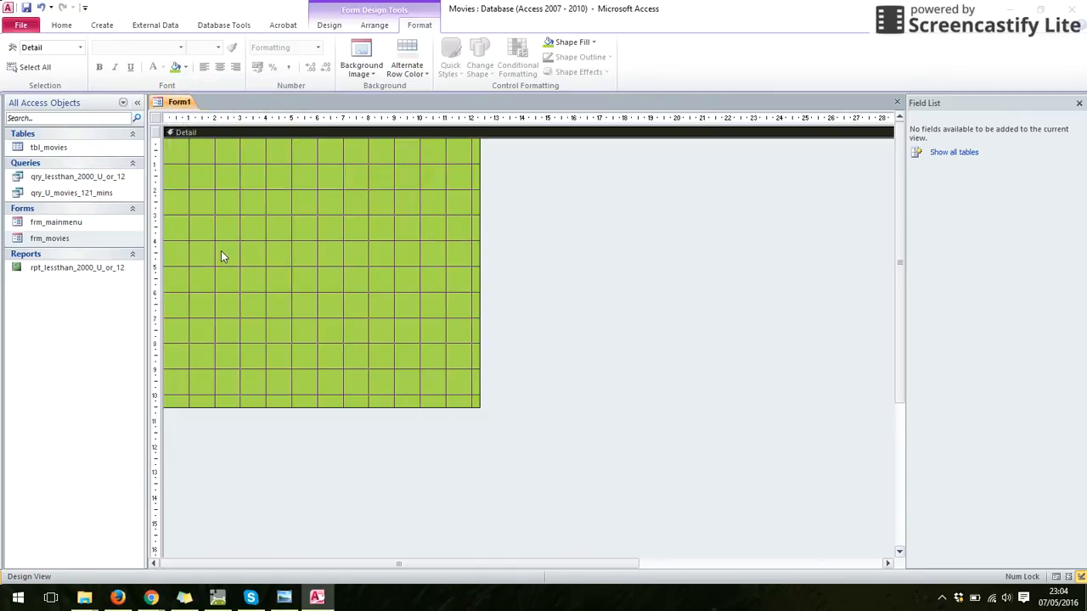
Step: Add a label reading "Movies Main Menu" near the upper edge of the Detail section, about 7.6 cm wide and 1.1 cm high
{"action": "left_click", "coordinate": [325, 26]}
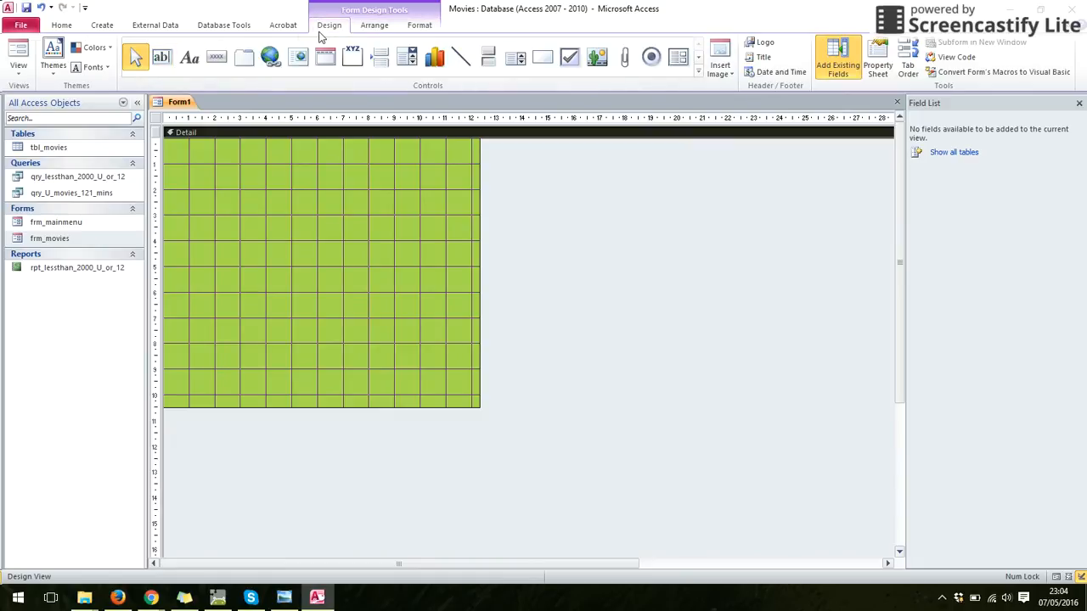
{"action": "left_click", "coordinate": [190, 57]}
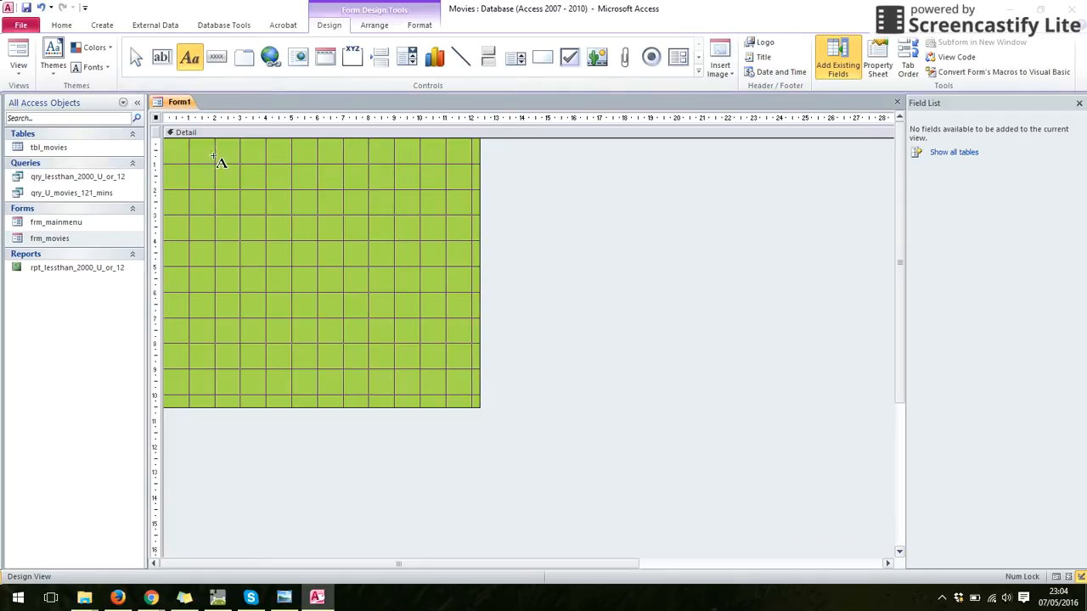
{"action": "left_click_drag", "start_coordinate": [217, 153], "coordinate": [412, 179]}
{"action": "type", "text": "Main "}
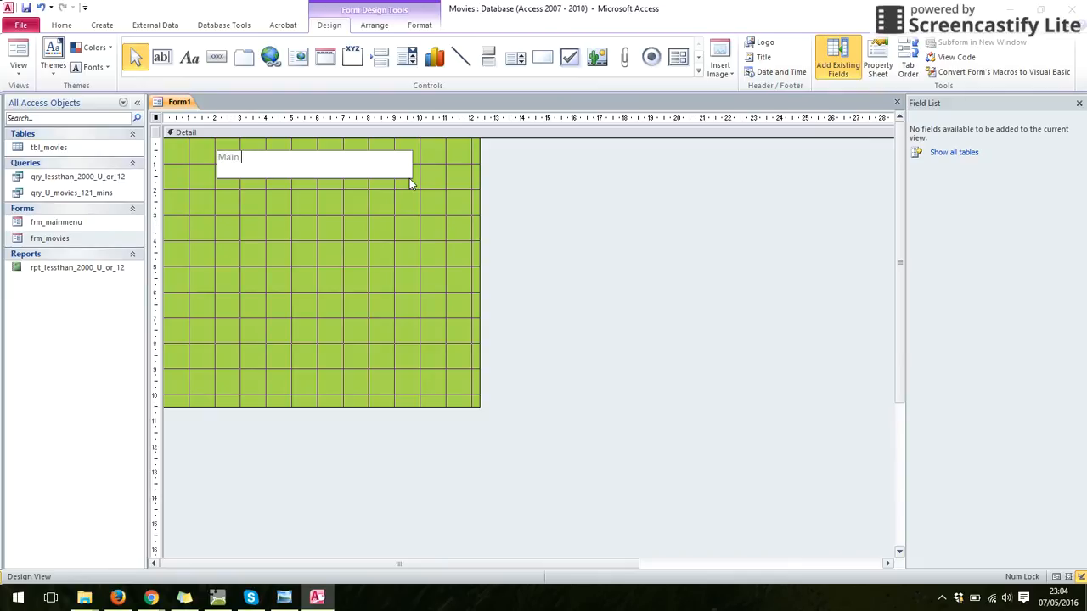
{"action": "type", "text": "Movies Main Menu"}
{"action": "left_click", "coordinate": [309, 199]}
Step: Format the title label's text in a very pale, near-white colour, bold, with the AR BONNIE font
{"action": "left_click", "coordinate": [306, 174]}
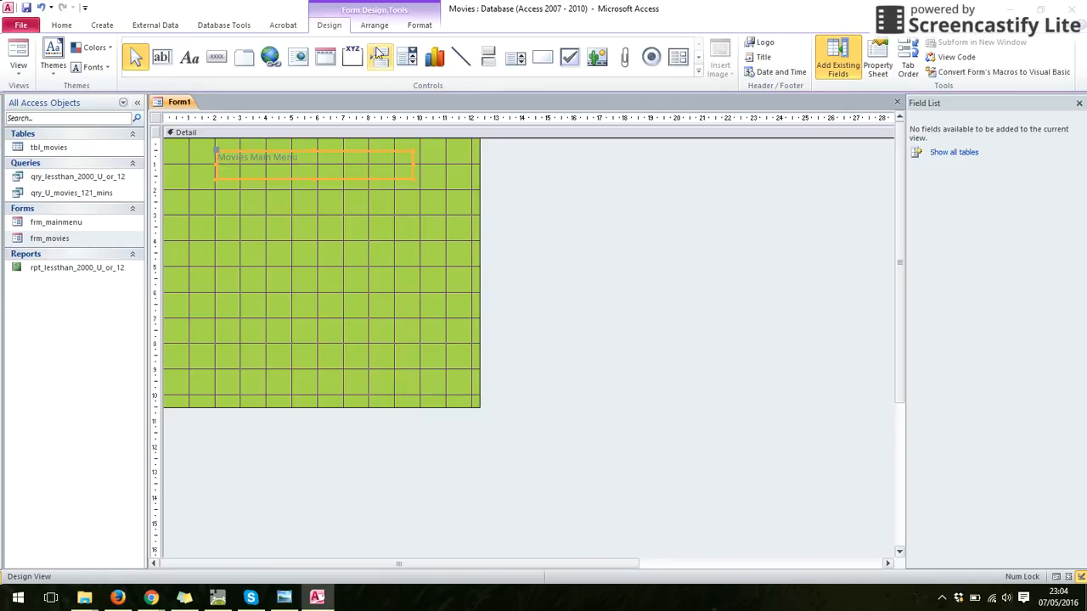
{"action": "left_click", "coordinate": [420, 26]}
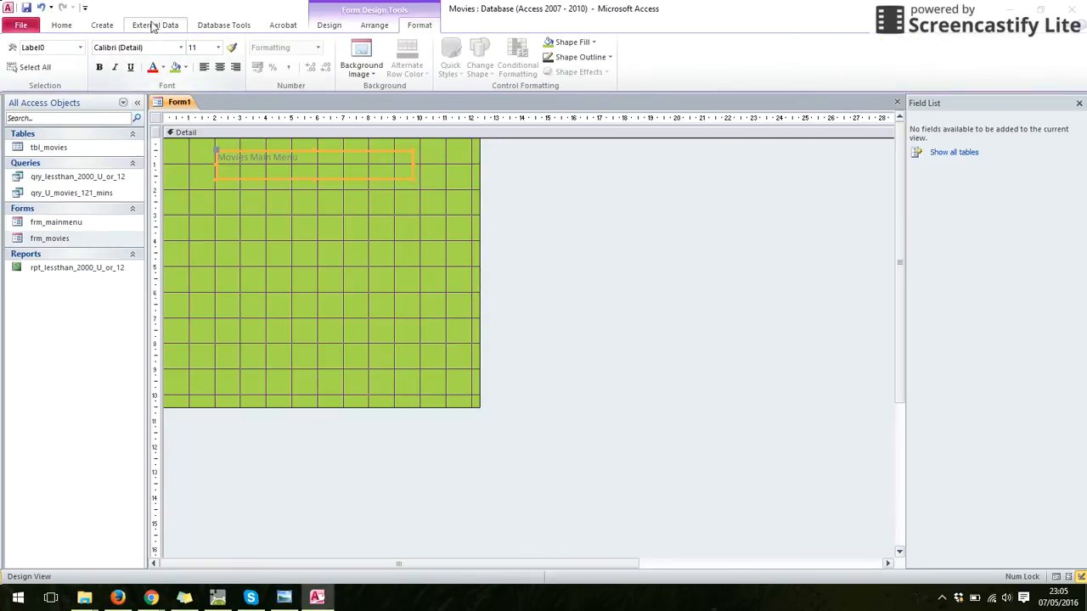
{"action": "left_click", "coordinate": [164, 68]}
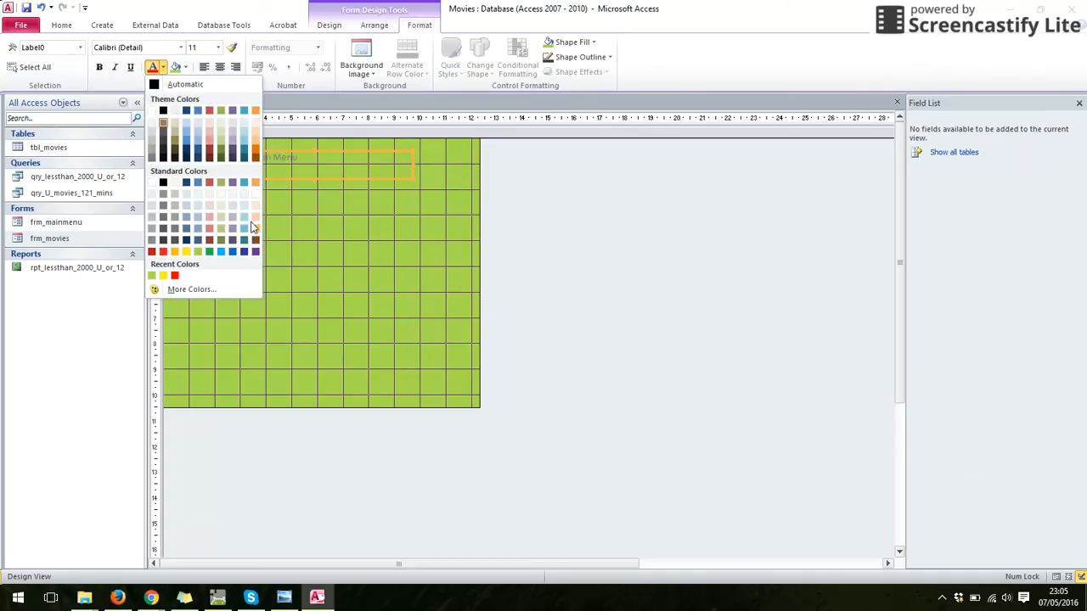
{"action": "left_click", "coordinate": [242, 194]}
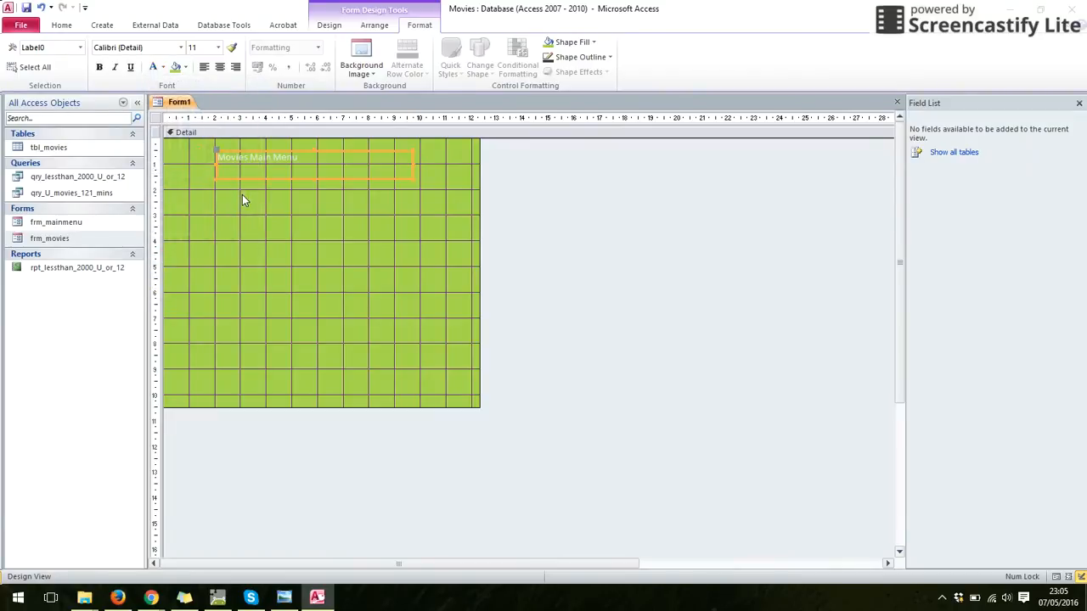
{"action": "left_click", "coordinate": [99, 67]}
{"action": "left_click", "coordinate": [180, 47]}
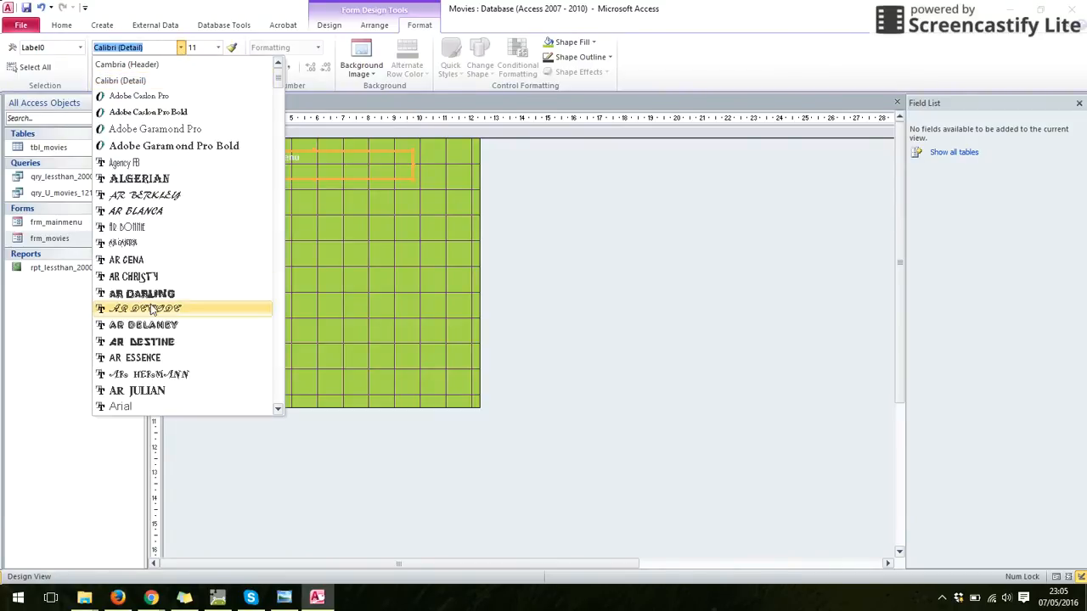
{"action": "left_click", "coordinate": [164, 229]}
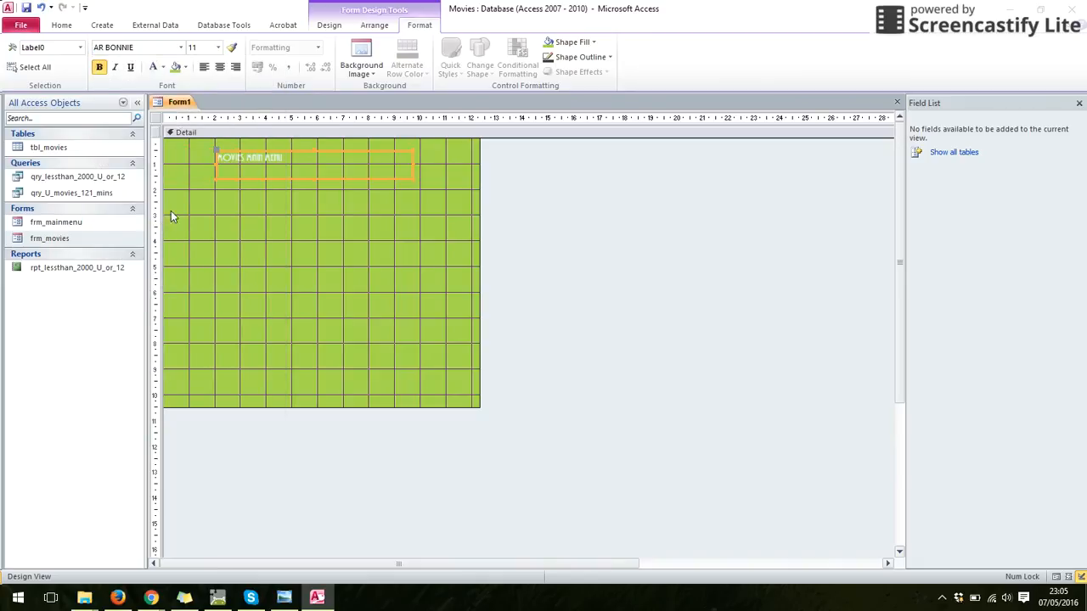
Step: Set the title label's font size to 24 and centre its text
{"action": "left_click", "coordinate": [218, 48]}
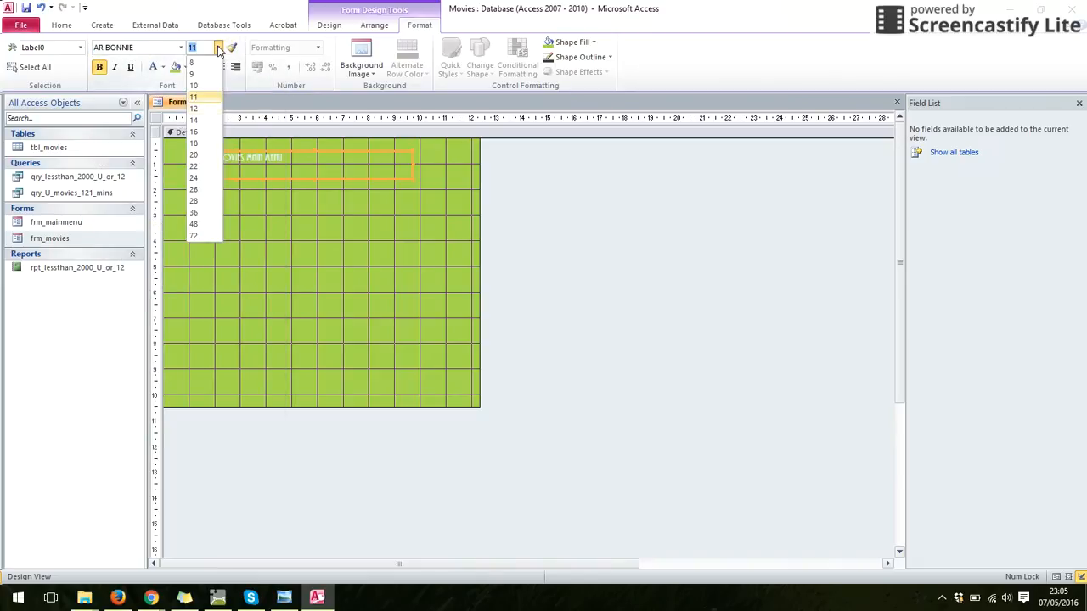
{"action": "left_click", "coordinate": [193, 235]}
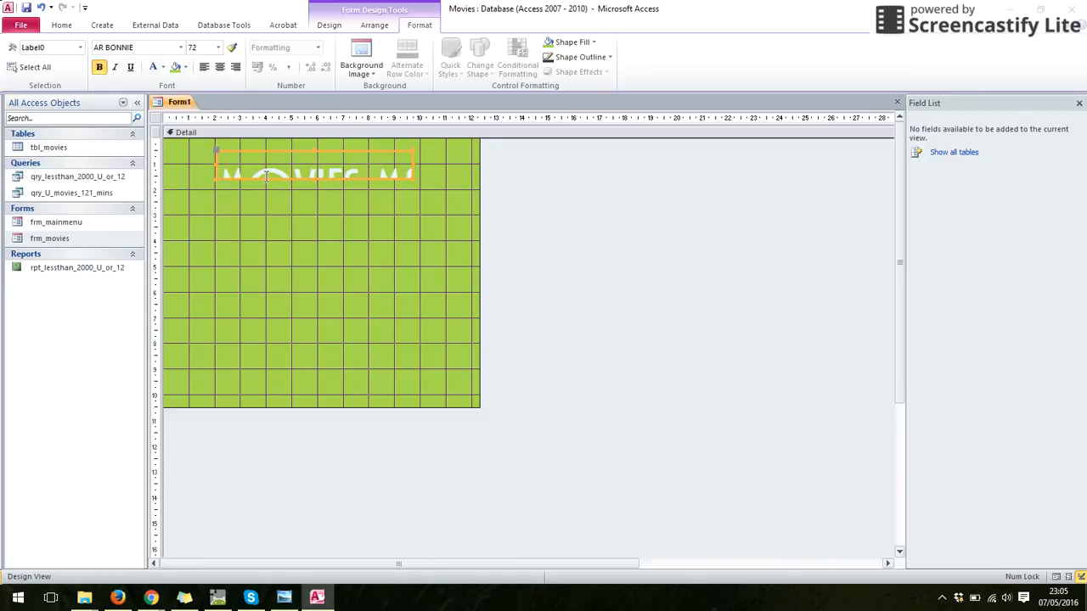
{"action": "left_click", "coordinate": [218, 49]}
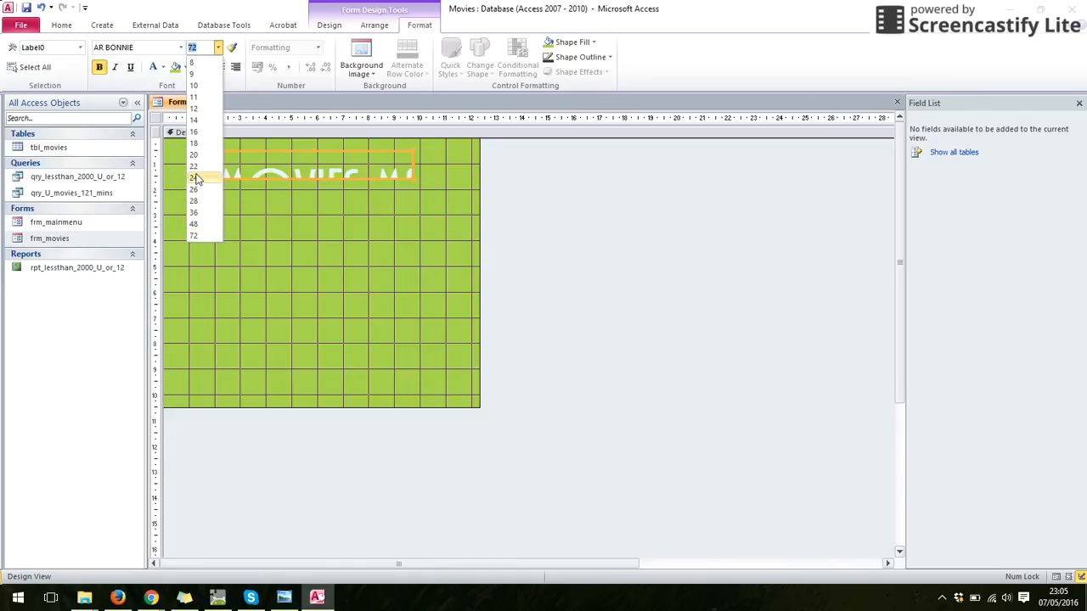
{"action": "left_click", "coordinate": [194, 177]}
{"action": "left_click", "coordinate": [218, 69]}
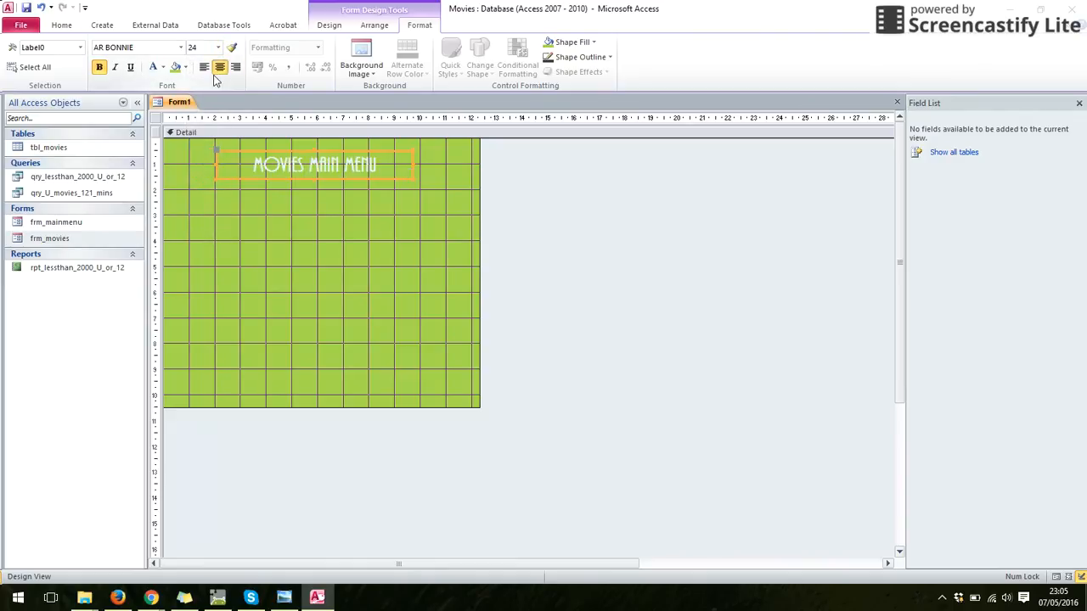
{"action": "left_click", "coordinate": [323, 256]}
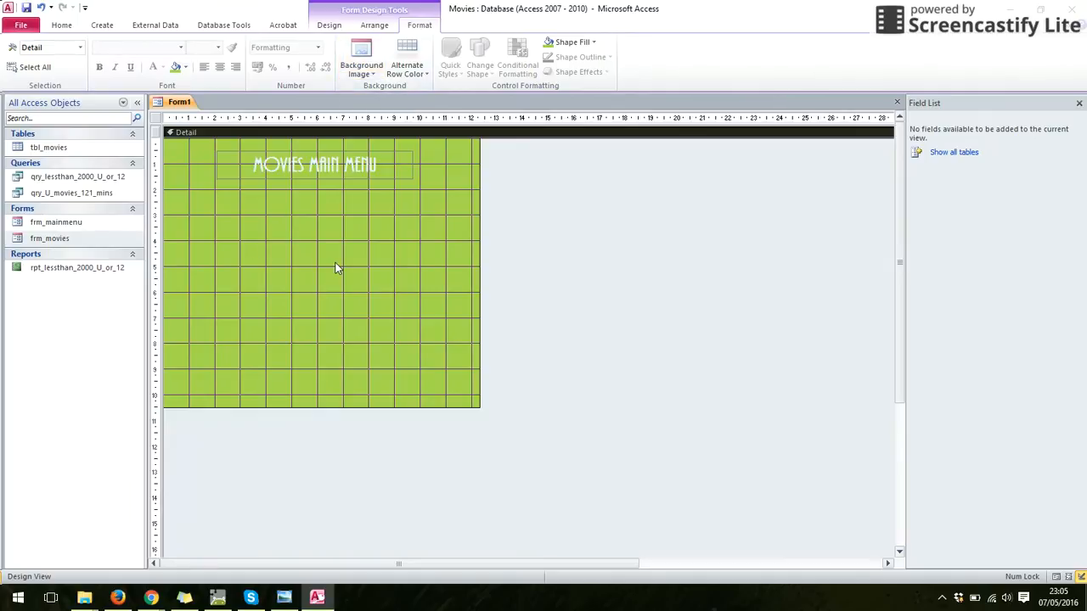
Step: Draw a command button about 3.7 cm wide and 1.3 cm high below the title label
{"action": "left_click", "coordinate": [330, 26]}
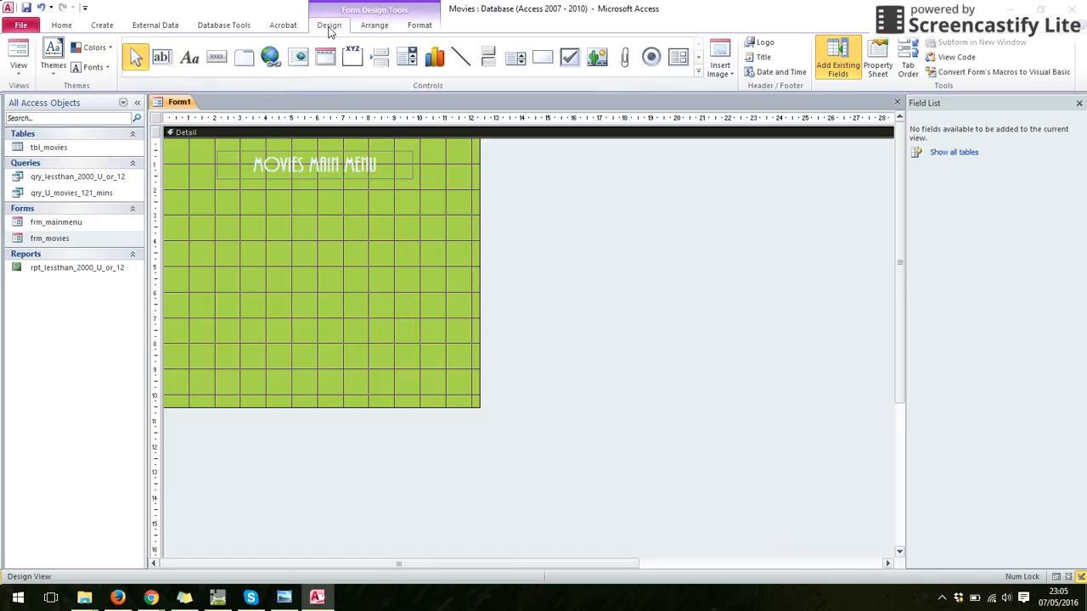
{"action": "left_click", "coordinate": [214, 59]}
{"action": "left_click_drag", "start_coordinate": [268, 206], "coordinate": [362, 240]}
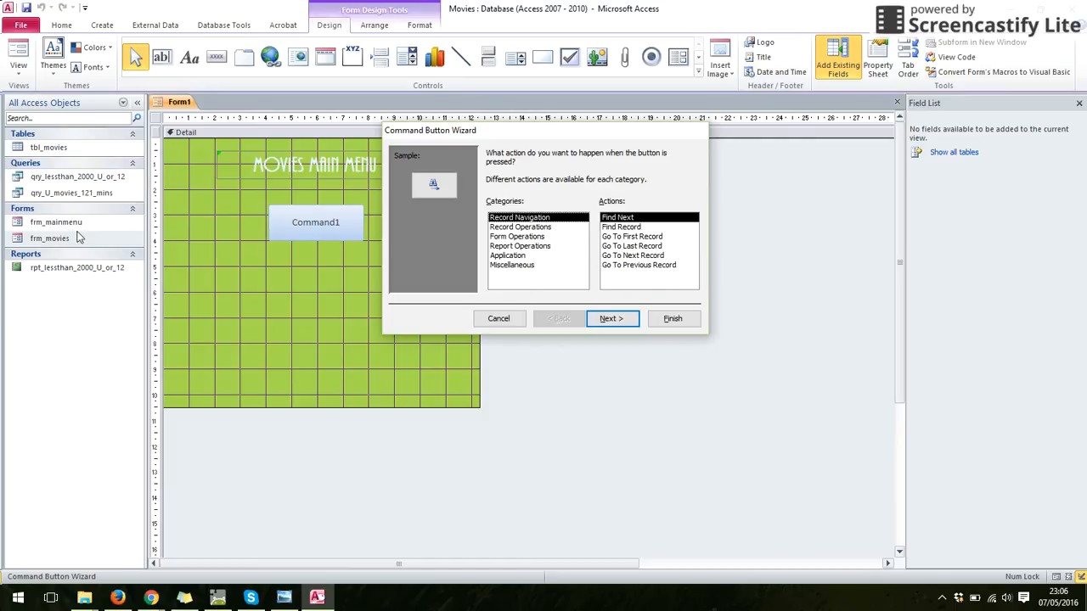
Step: Set the new command button's action to the Open Form form operation for frm_movies, showing all the records
{"action": "left_click", "coordinate": [546, 238]}
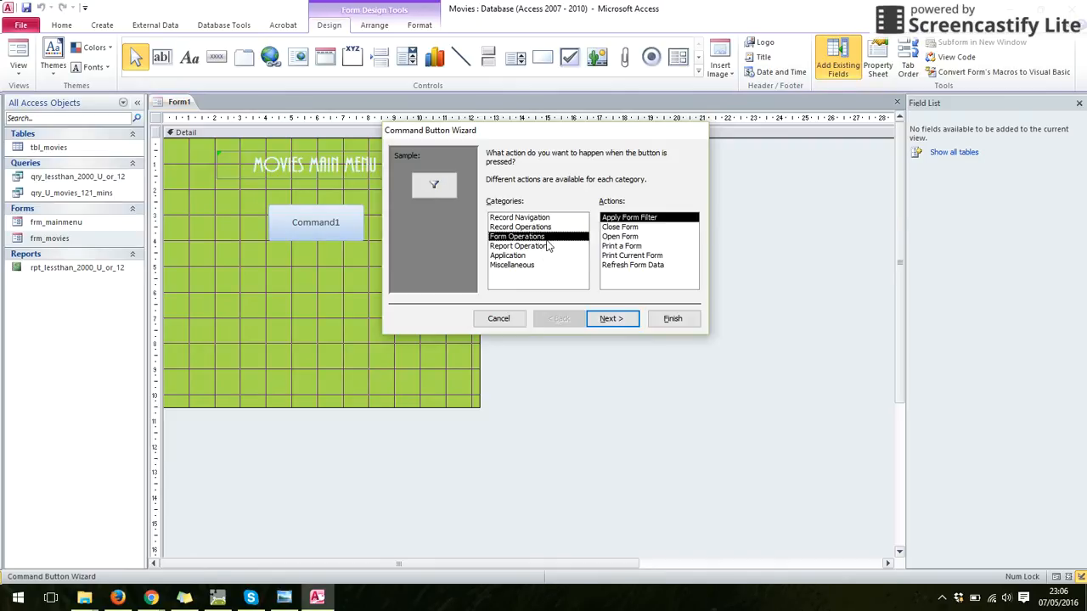
{"action": "left_click", "coordinate": [634, 238]}
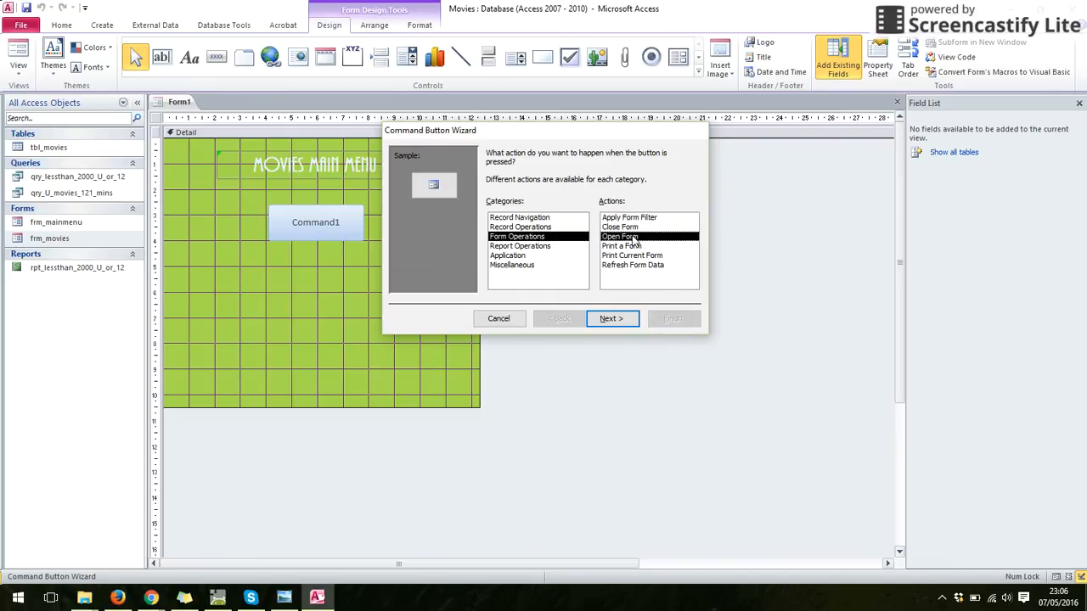
{"action": "left_click", "coordinate": [624, 319]}
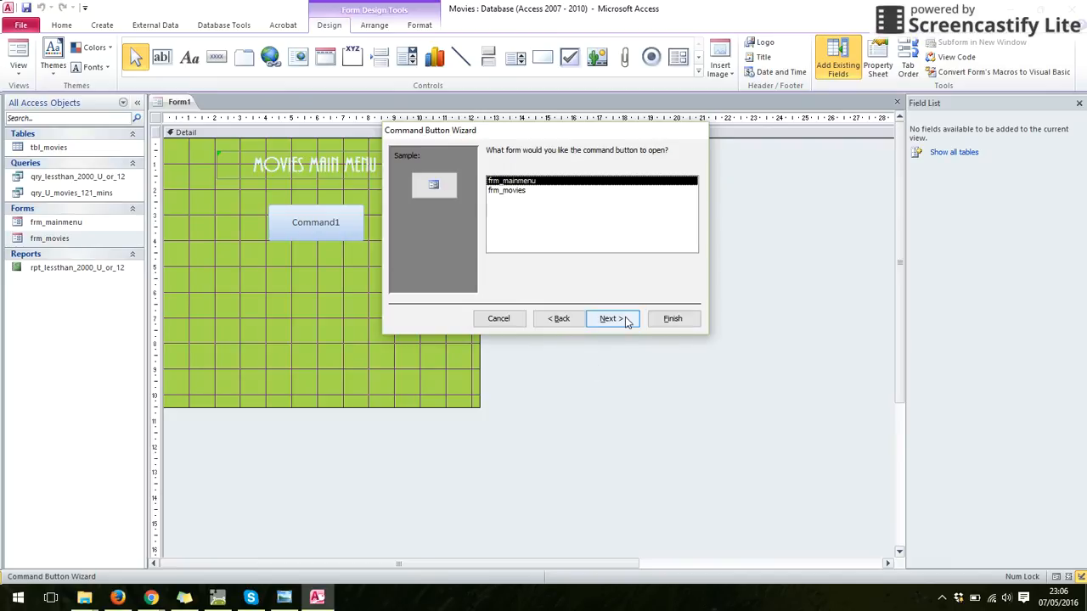
{"action": "left_click", "coordinate": [559, 191]}
{"action": "left_click", "coordinate": [543, 181]}
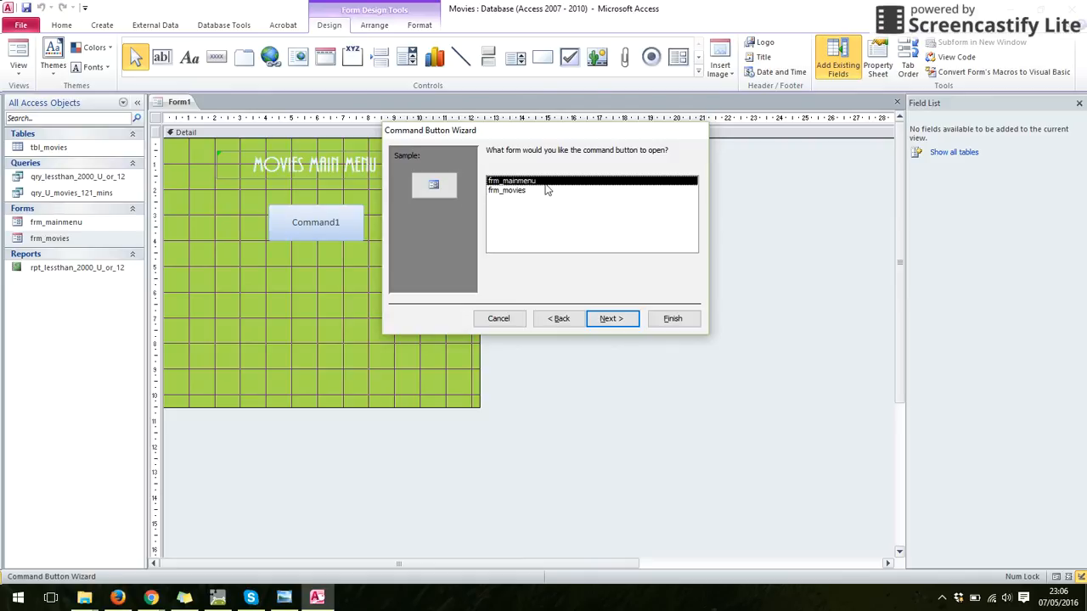
{"action": "left_click", "coordinate": [521, 191]}
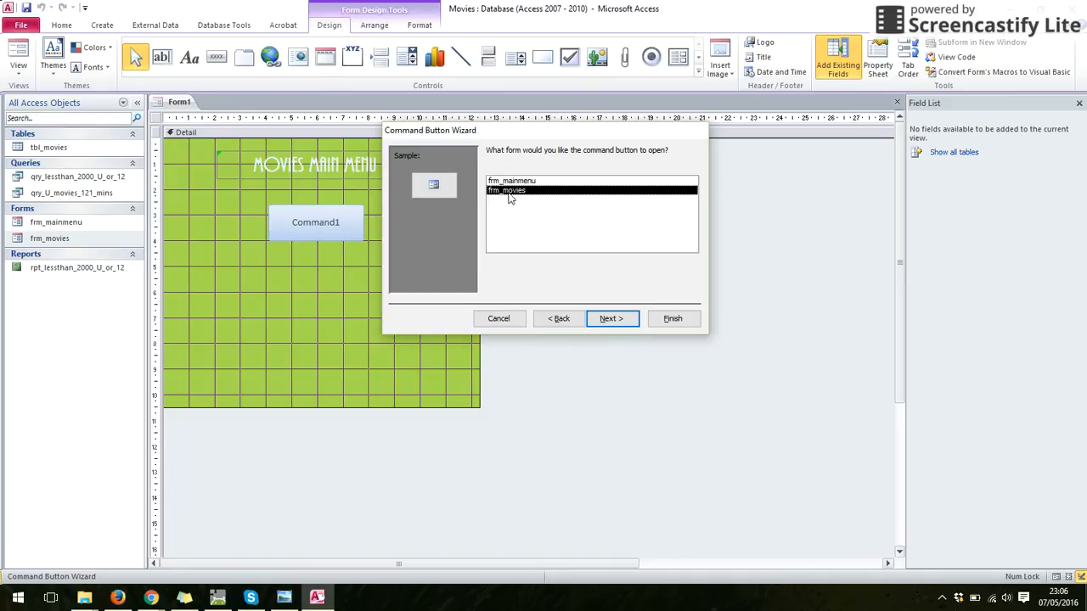
{"action": "left_click", "coordinate": [612, 319]}
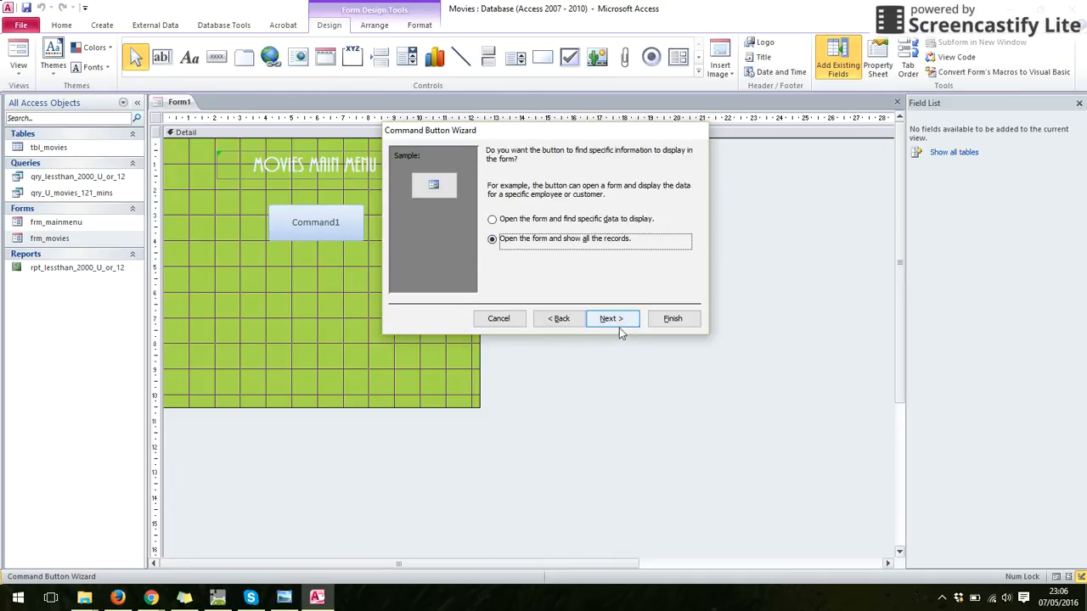
{"action": "left_click", "coordinate": [618, 321]}
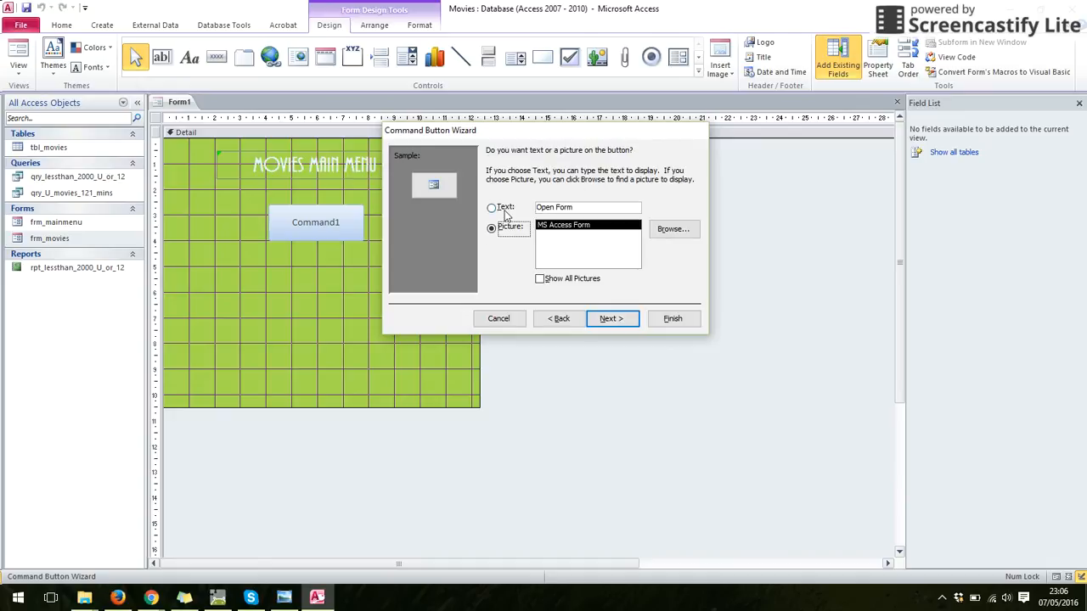
{"action": "left_click", "coordinate": [540, 278]}
{"action": "left_click_drag", "start_coordinate": [635, 241], "coordinate": [635, 257]}
{"action": "left_click", "coordinate": [582, 234]}
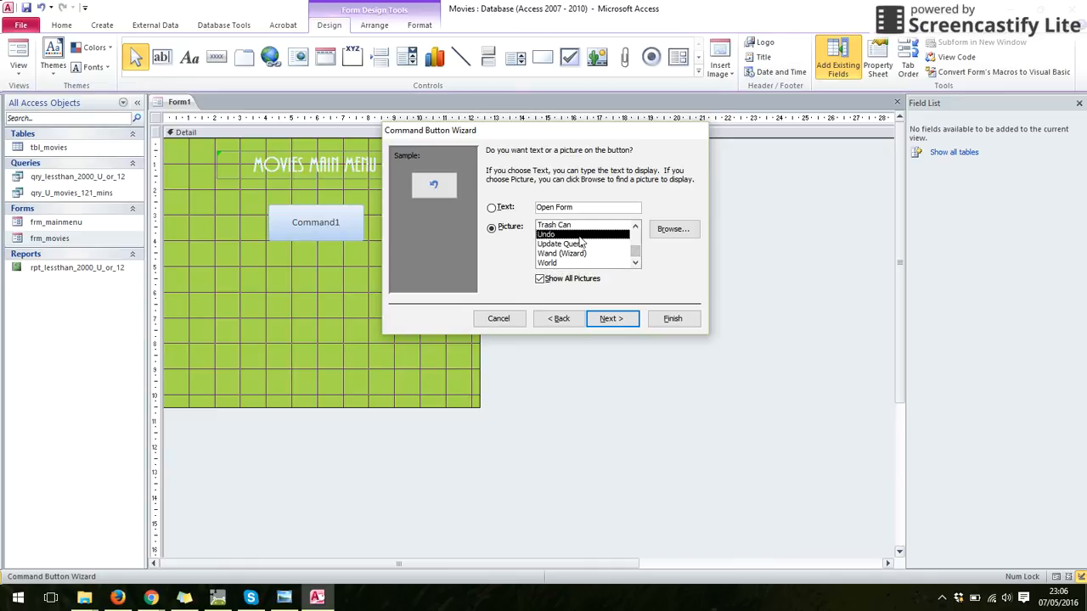
Step: Give the command button the text "Enter record" instead of a picture and finish the wizard with the default button name
{"action": "left_click", "coordinate": [492, 209]}
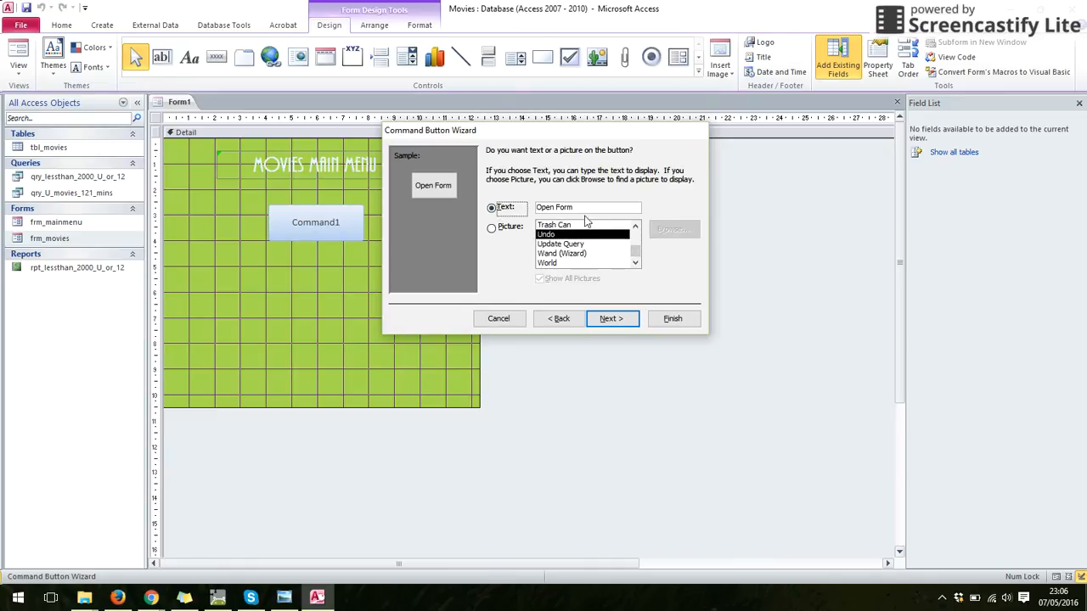
{"action": "double_click", "coordinate": [586, 208]}
{"action": "left_click", "coordinate": [492, 208]}
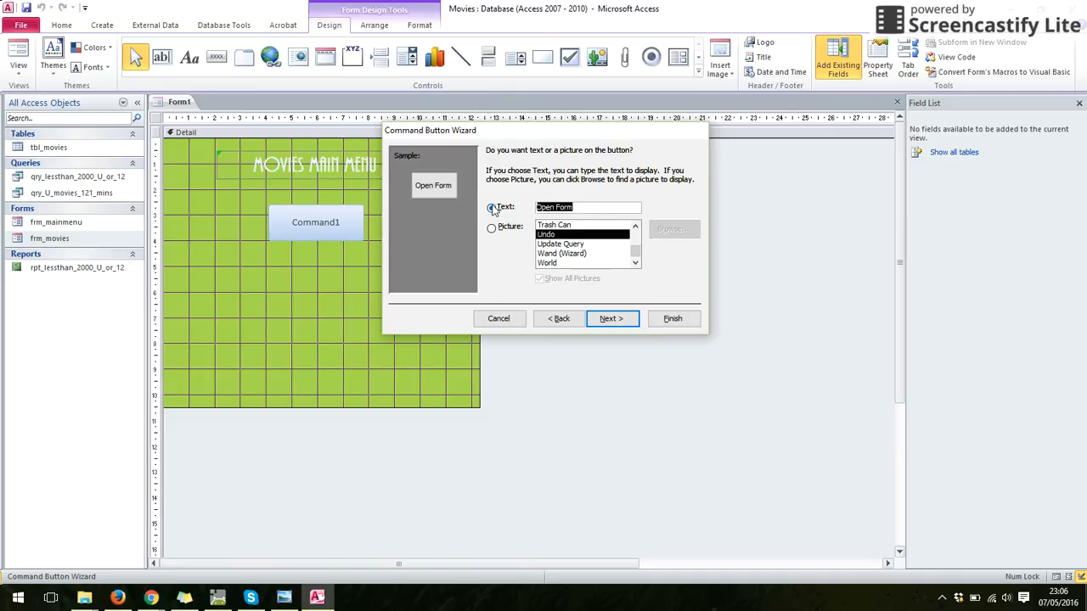
{"action": "type", "text": "Enter record"}
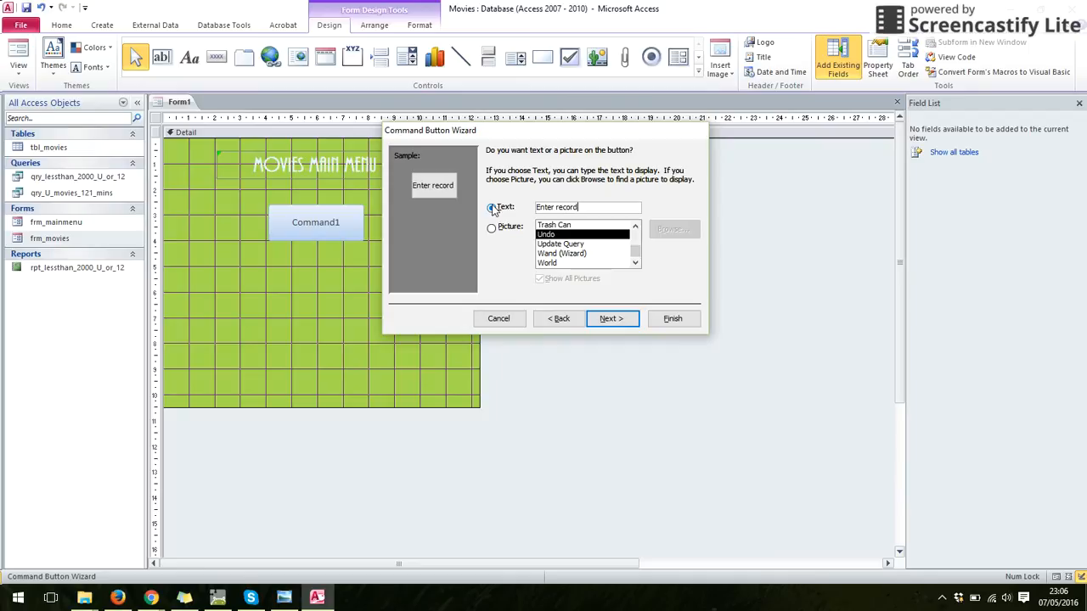
{"action": "left_click", "coordinate": [609, 319]}
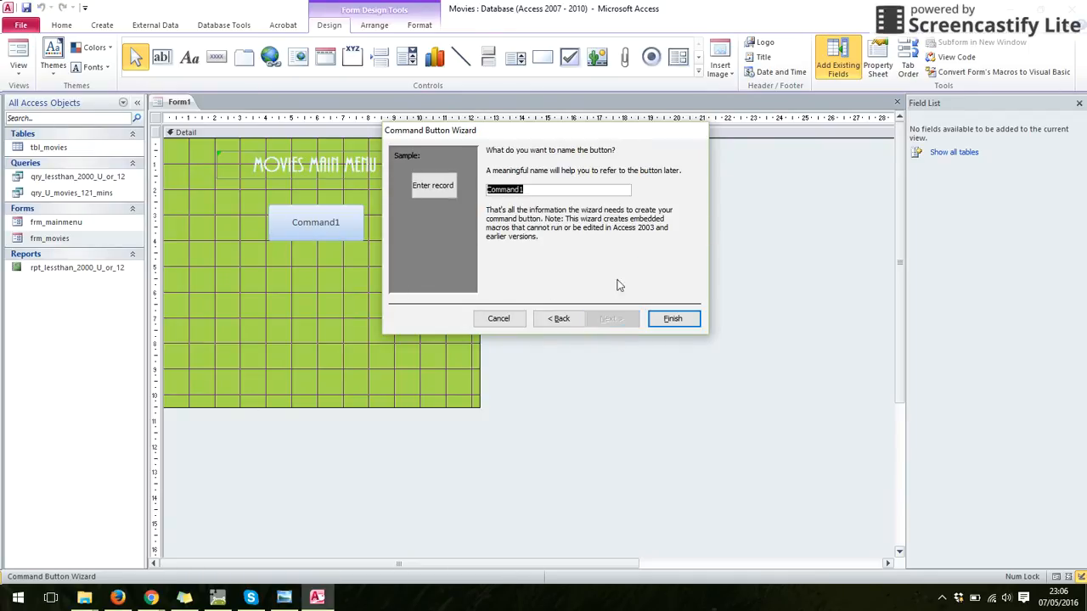
{"action": "left_click", "coordinate": [672, 319]}
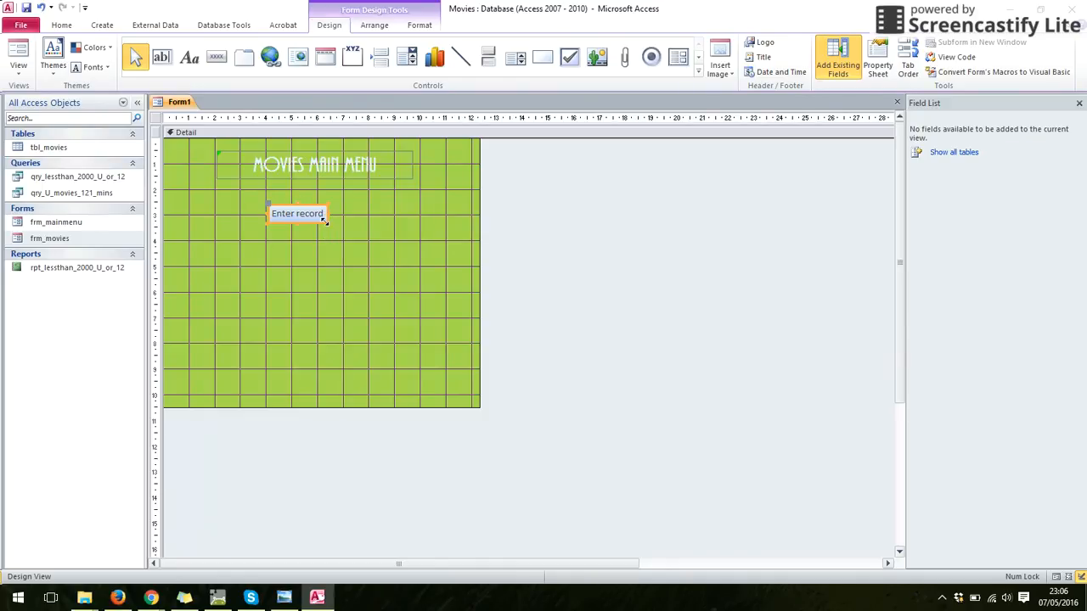
Step: Enlarge the "Enter record" button to about 3.4 cm wide and 1.4 cm high and centre it roughly below the title
{"action": "left_click_drag", "start_coordinate": [325, 221], "coordinate": [353, 239]}
{"action": "left_click", "coordinate": [369, 220]}
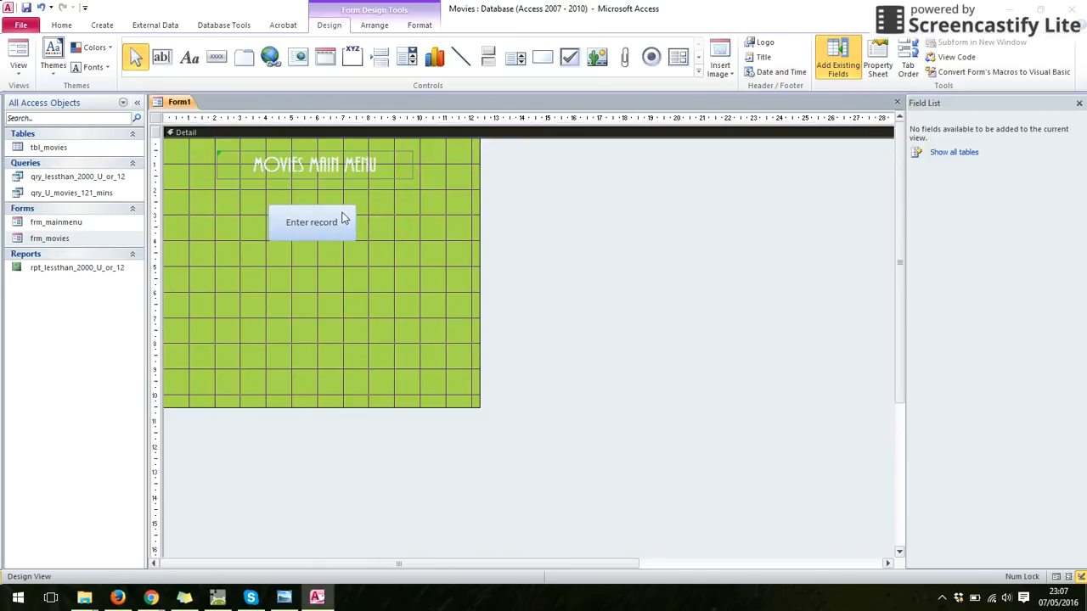
{"action": "left_click_drag", "start_coordinate": [344, 218], "coordinate": [352, 209]}
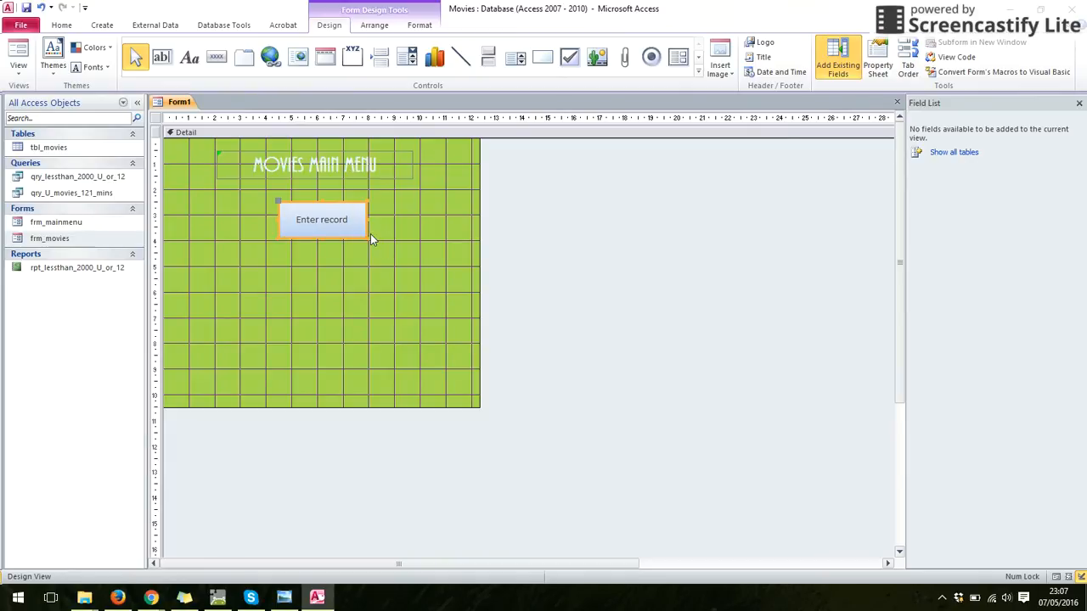
{"action": "left_click", "coordinate": [332, 228]}
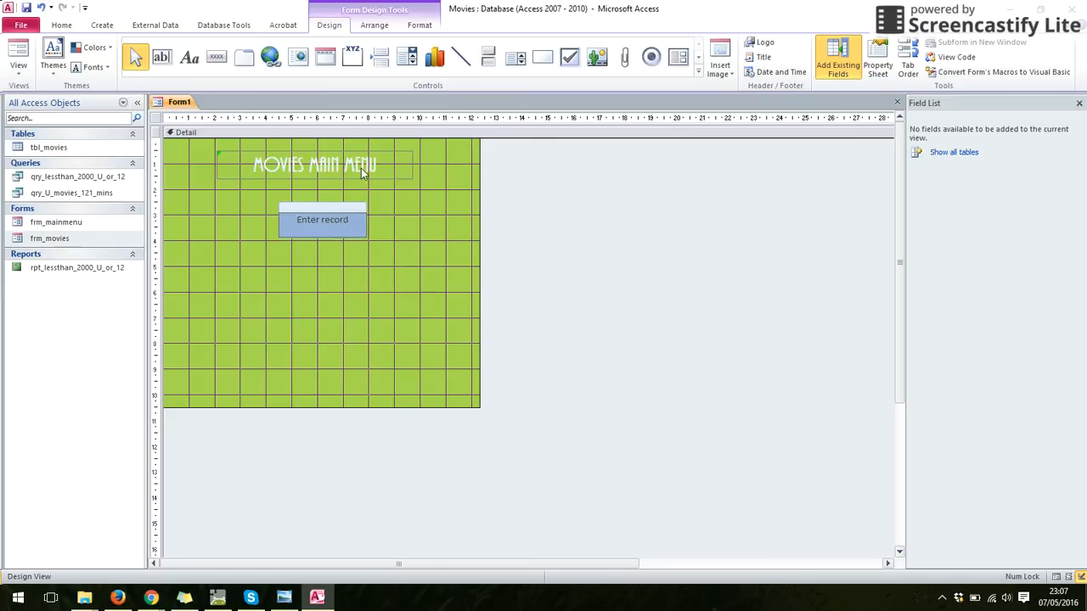
{"action": "left_click", "coordinate": [394, 200]}
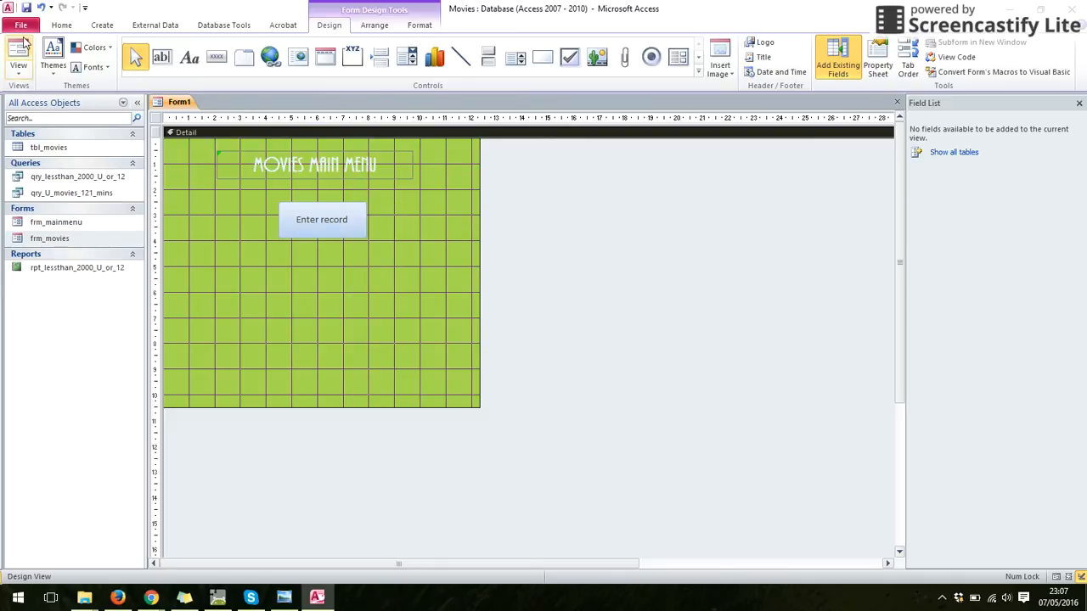
Step: Test the "Enter record" button in Form View and close the frm_movies form it opens
{"action": "left_click", "coordinate": [18, 68]}
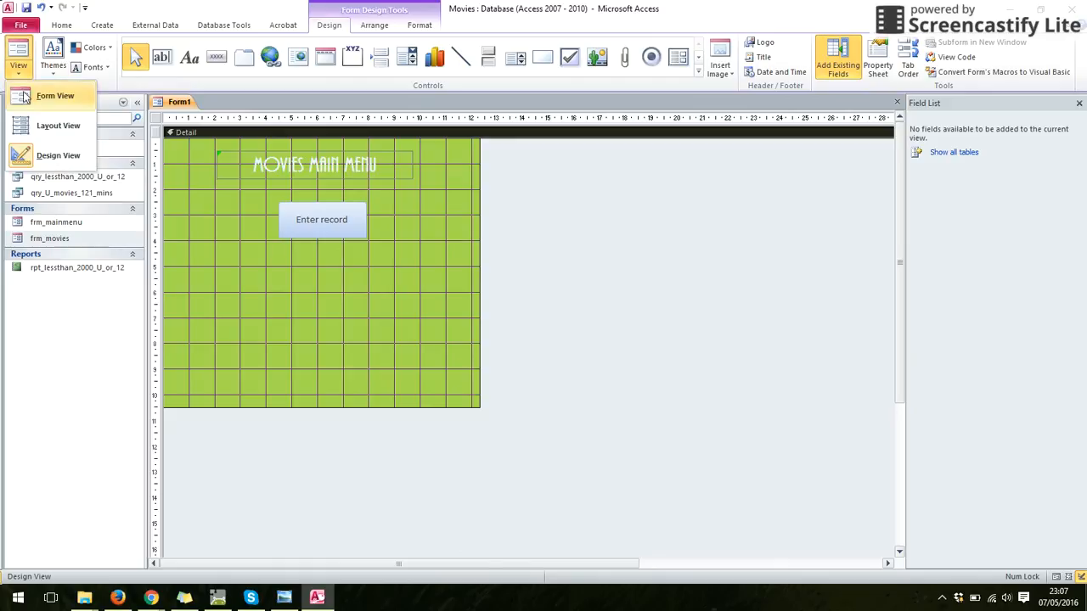
{"action": "left_click", "coordinate": [25, 96]}
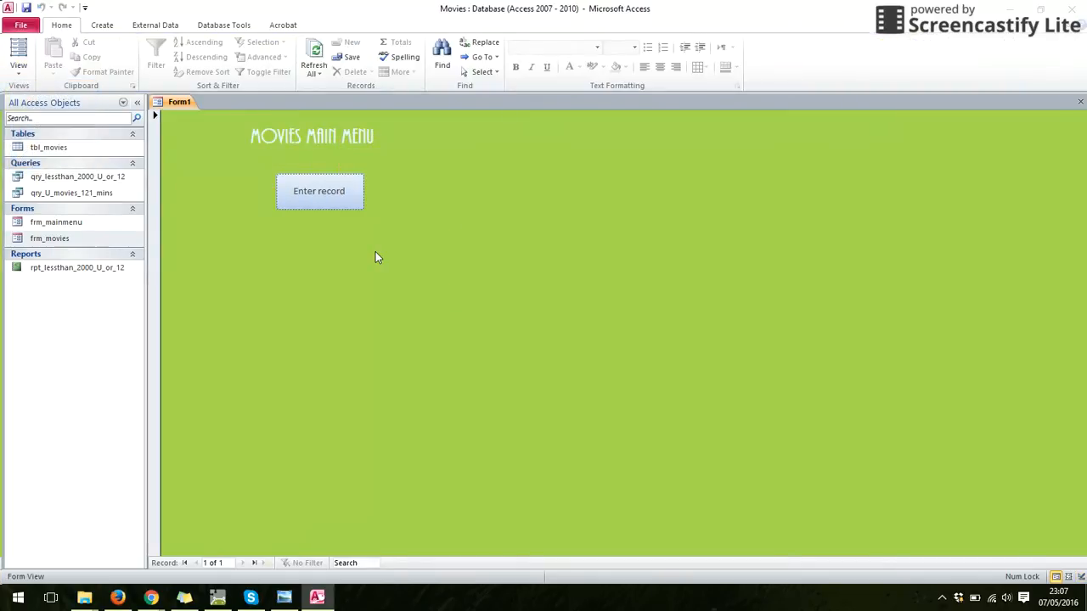
{"action": "left_click", "coordinate": [340, 197]}
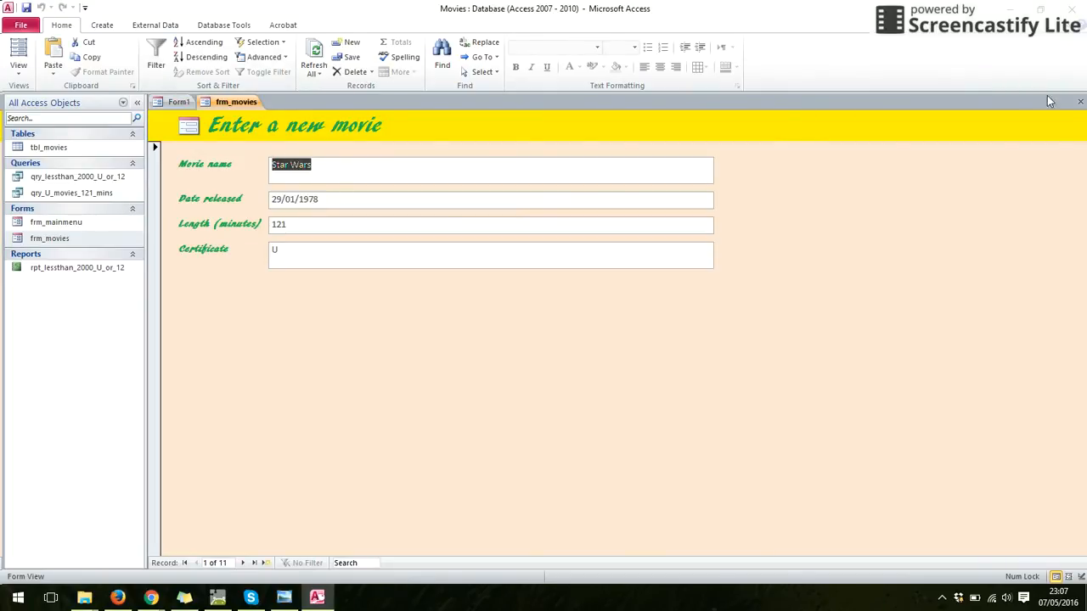
{"action": "left_click", "coordinate": [1080, 102]}
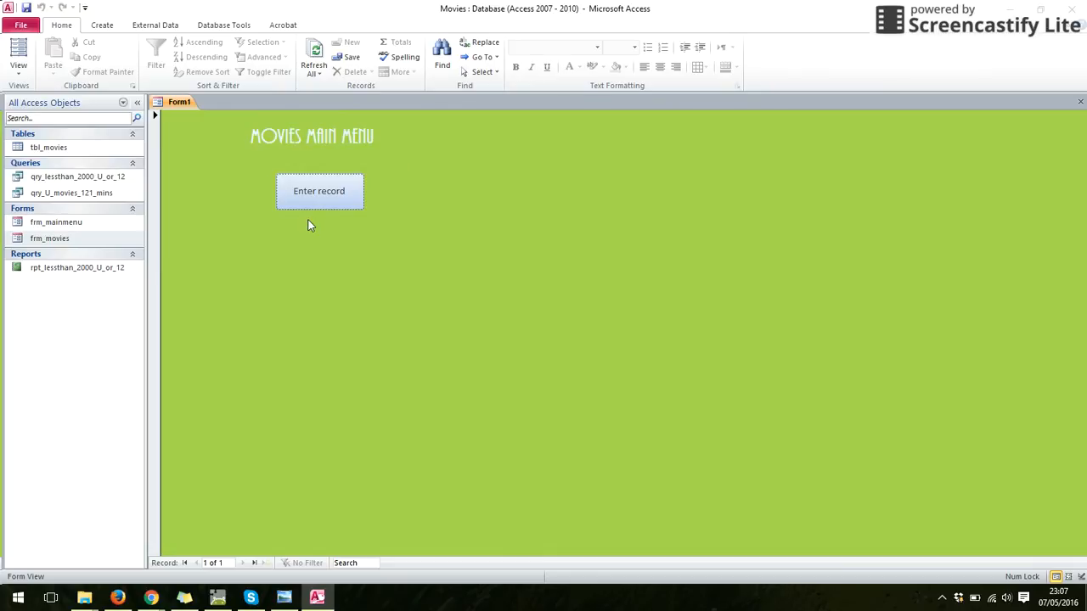
Step: Return the menu form to Design View and draw a command button about 3.3 cm wide and 0.6 cm high below "Enter record"
{"action": "left_click", "coordinate": [10, 75]}
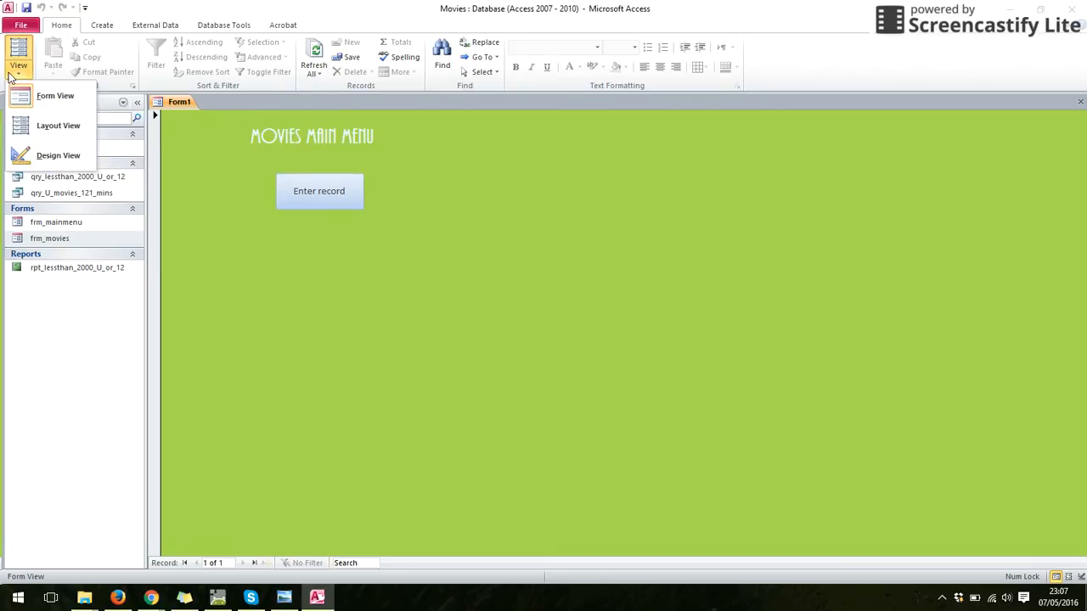
{"action": "left_click", "coordinate": [26, 158]}
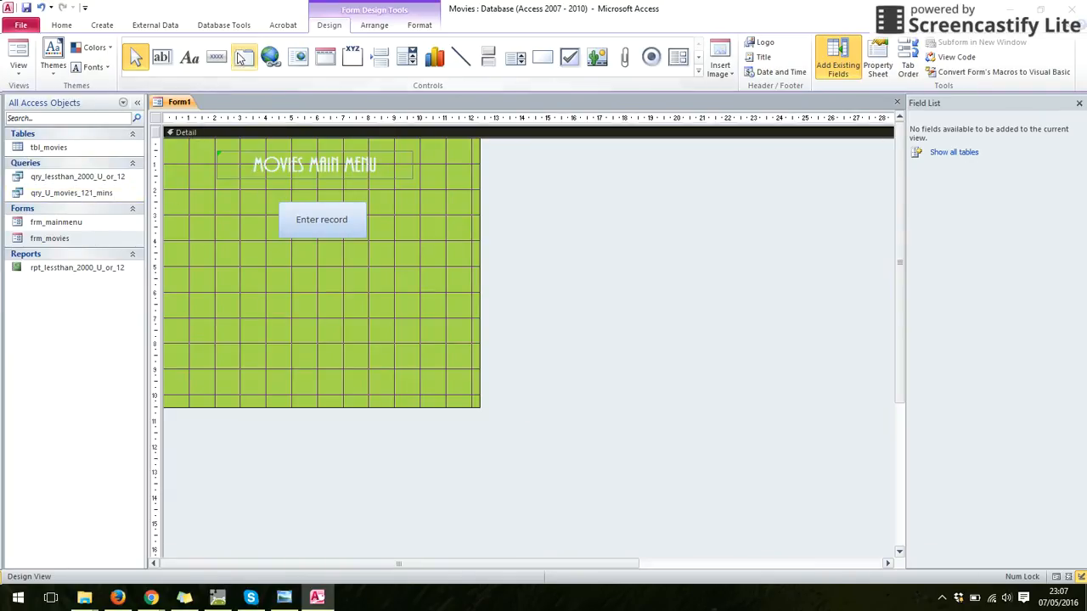
{"action": "left_click", "coordinate": [215, 57]}
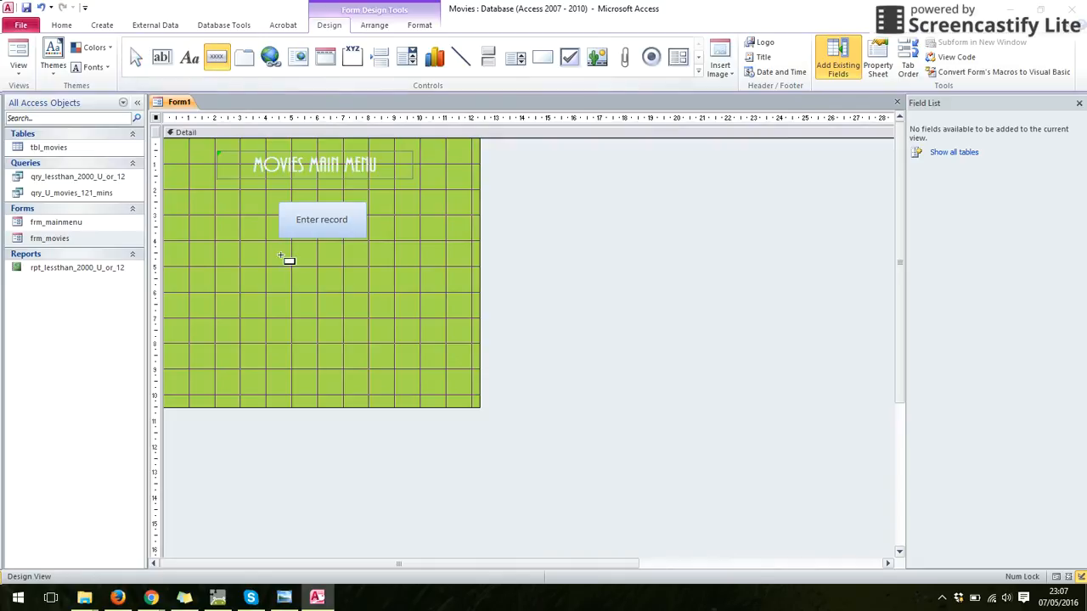
{"action": "left_click_drag", "start_coordinate": [281, 251], "coordinate": [362, 265]}
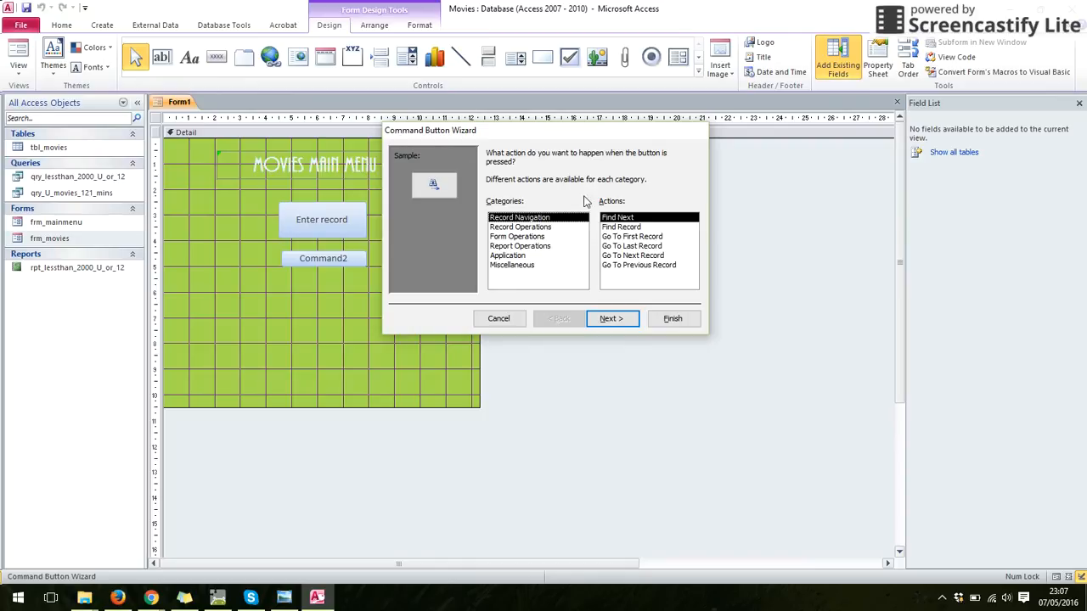
Step: Set the second command button's action to the miscellaneous Run Query action for qry_U_movies_121_mins
{"action": "left_click", "coordinate": [514, 265]}
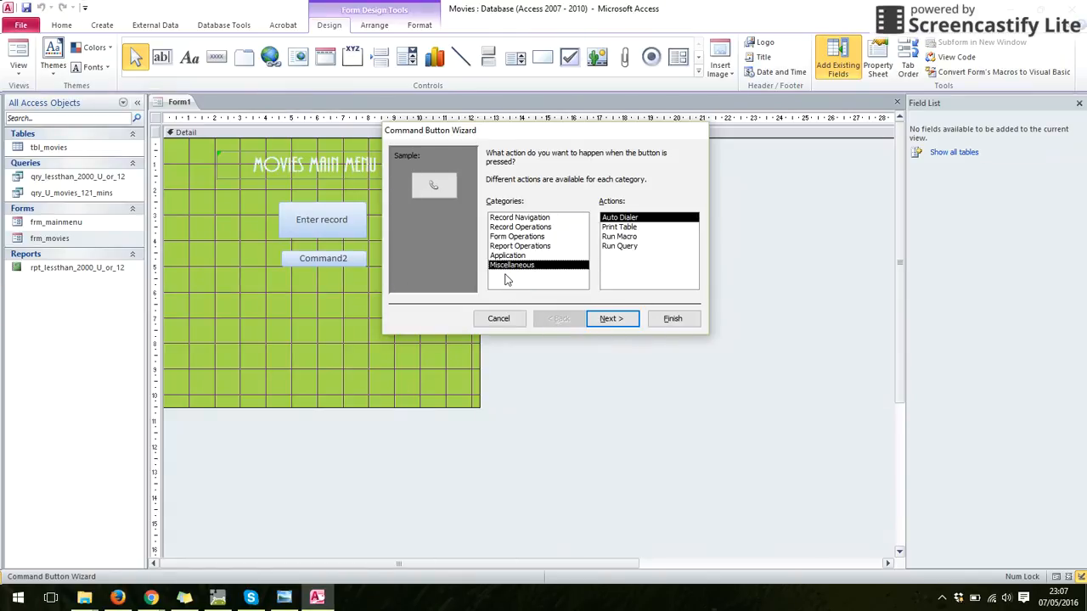
{"action": "left_click", "coordinate": [612, 248]}
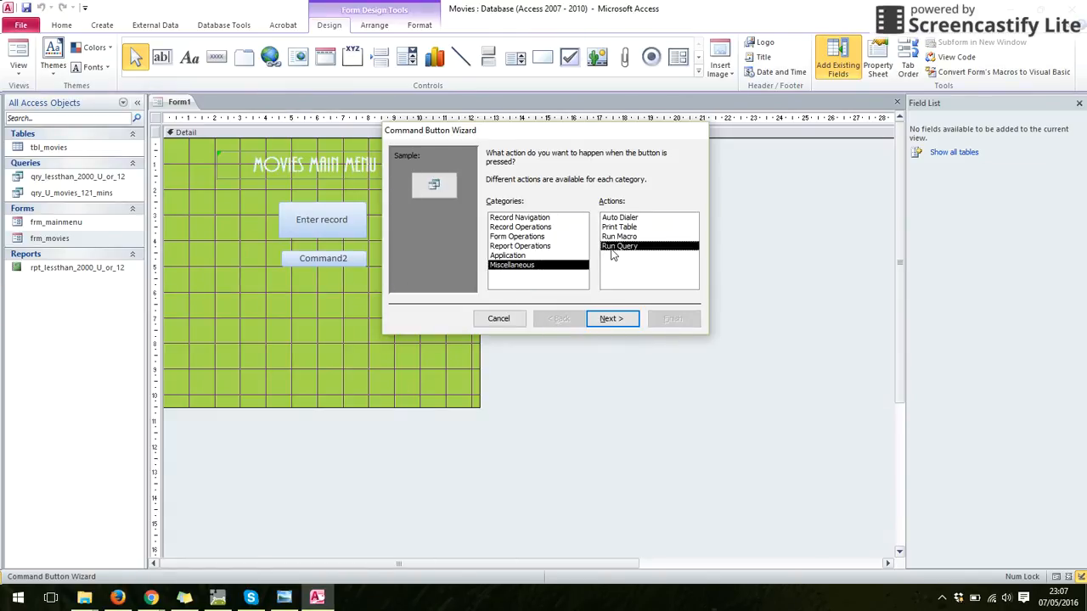
{"action": "left_click", "coordinate": [607, 325]}
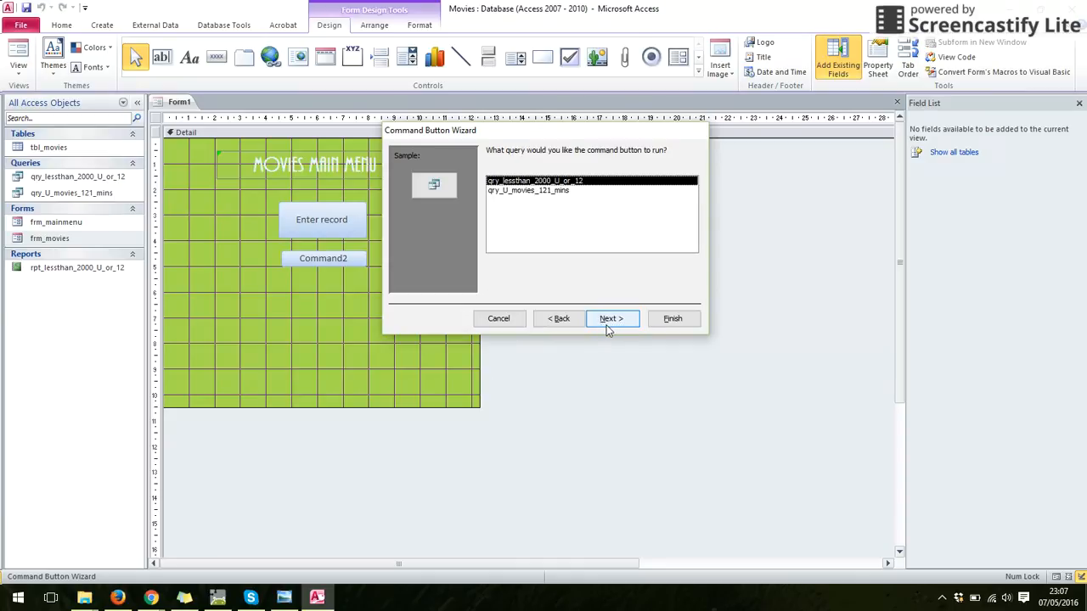
{"action": "left_click", "coordinate": [531, 193]}
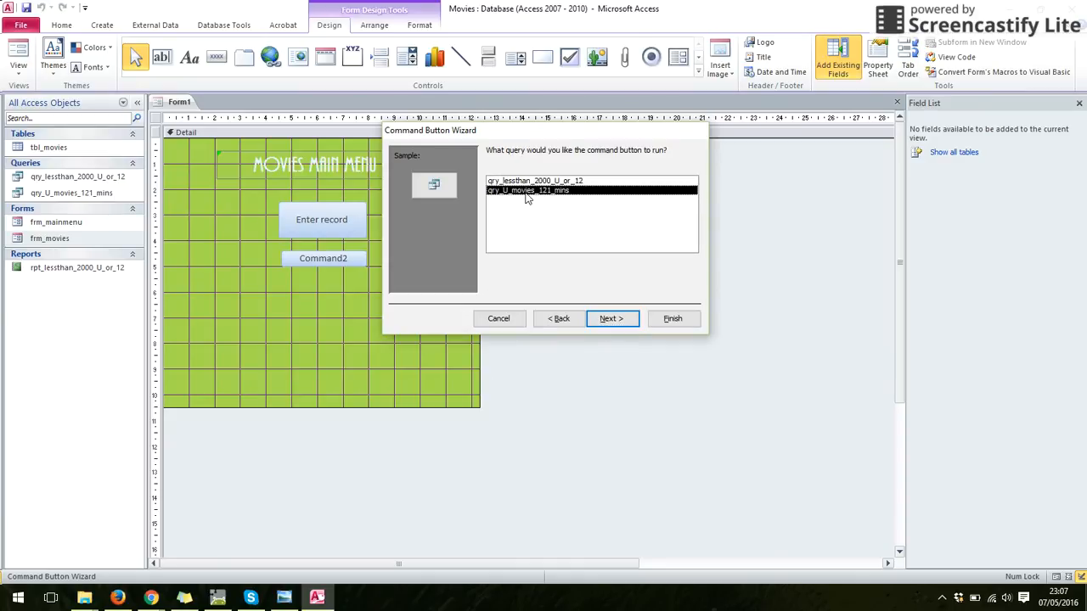
{"action": "left_click", "coordinate": [626, 320]}
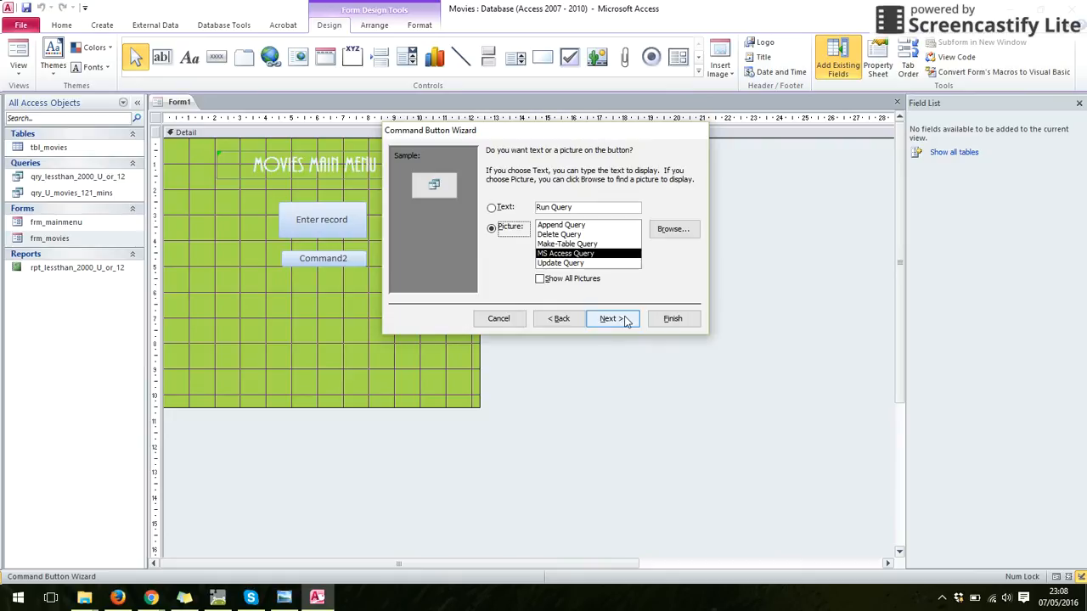
Step: Give the second button the text "U movies of 121 minutes" and finish the wizard with the default button name
{"action": "left_click", "coordinate": [492, 208]}
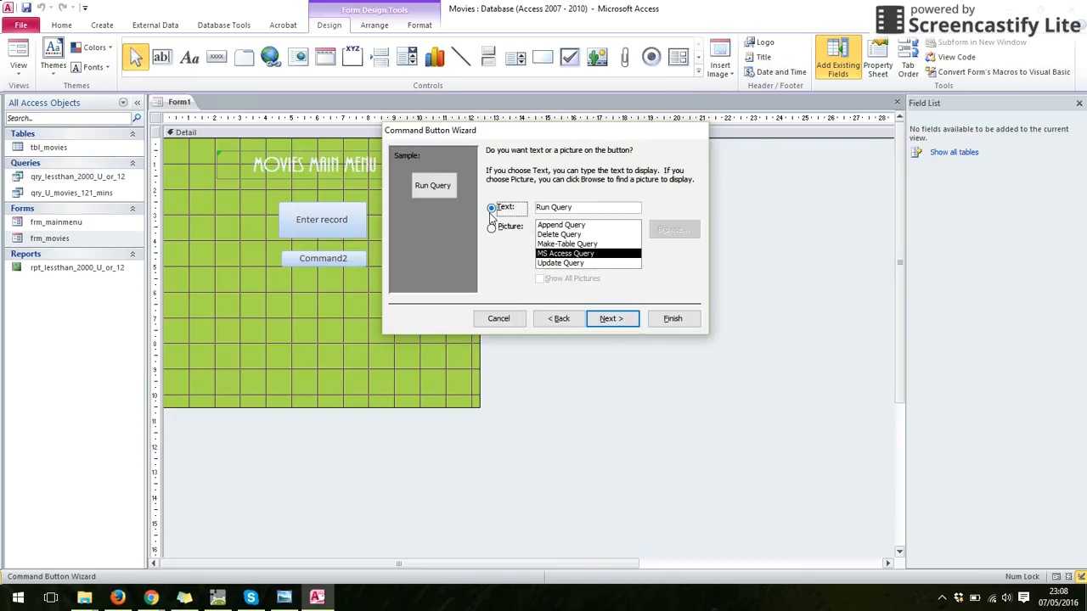
{"action": "left_click_drag", "start_coordinate": [571, 208], "coordinate": [516, 196]}
{"action": "type", "text": "U movies of 121 minutes"}
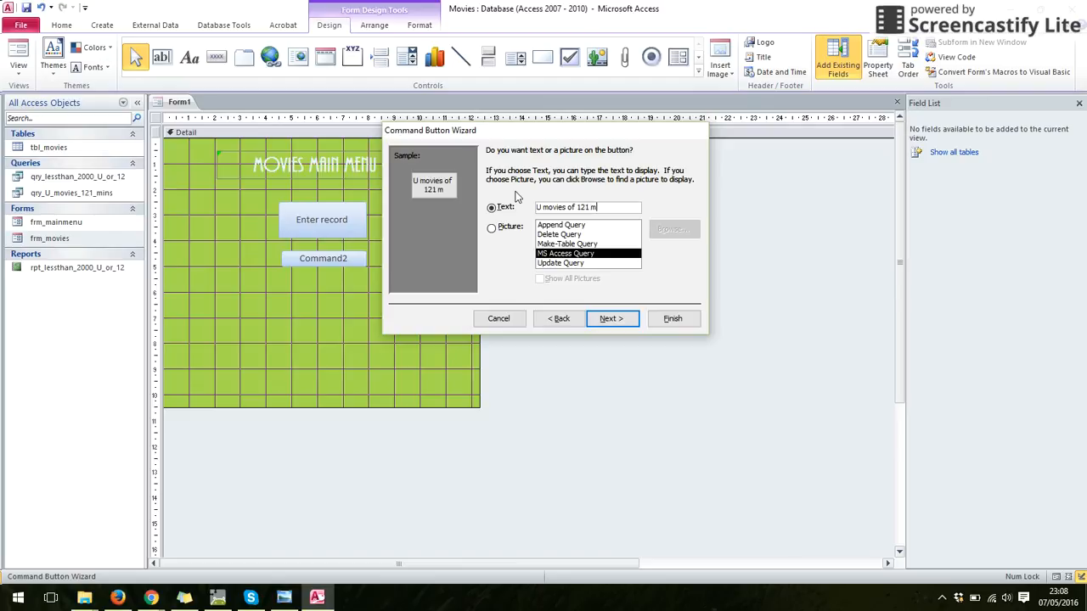
{"action": "left_click", "coordinate": [610, 318]}
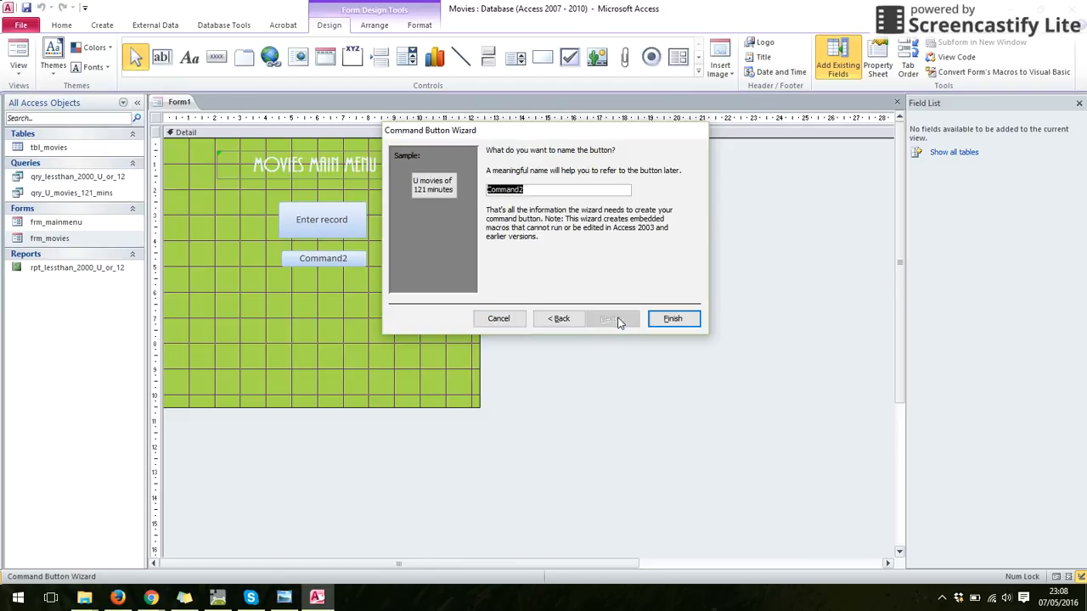
{"action": "left_click", "coordinate": [673, 319]}
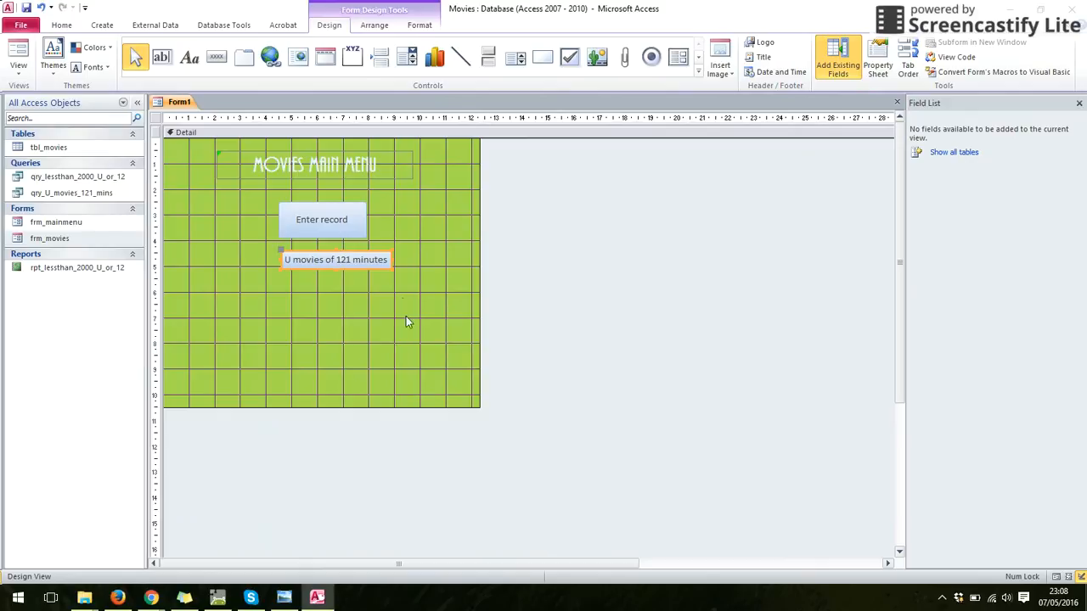
{"action": "left_click", "coordinate": [371, 285]}
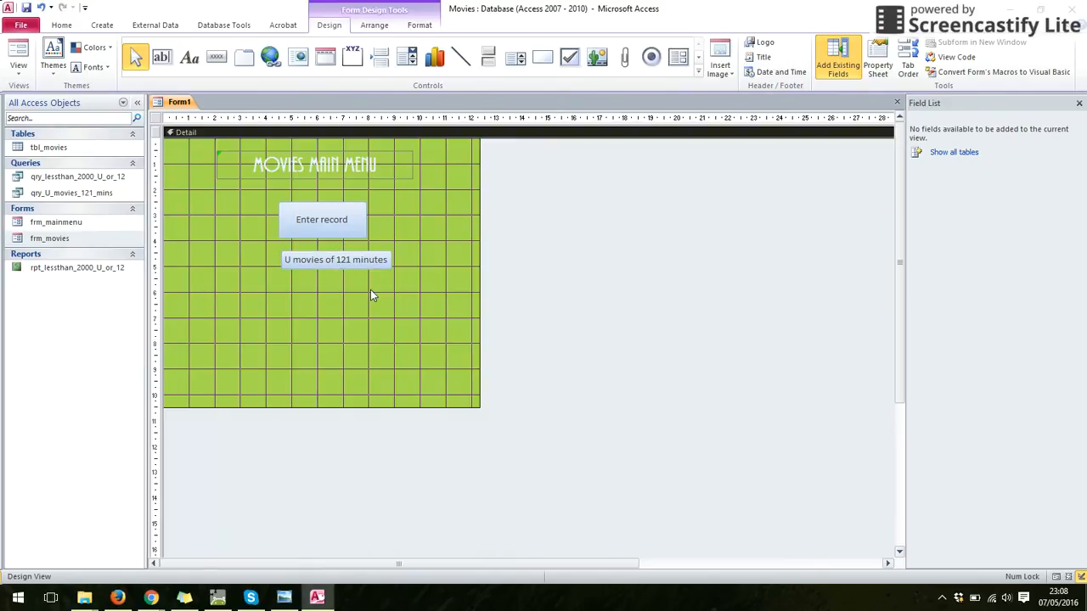
Step: Resize the "U movies of 121 minutes" button to about 3.4 cm by 1.4 cm, aligned directly below "Enter record" and matching its size
{"action": "left_click", "coordinate": [371, 263]}
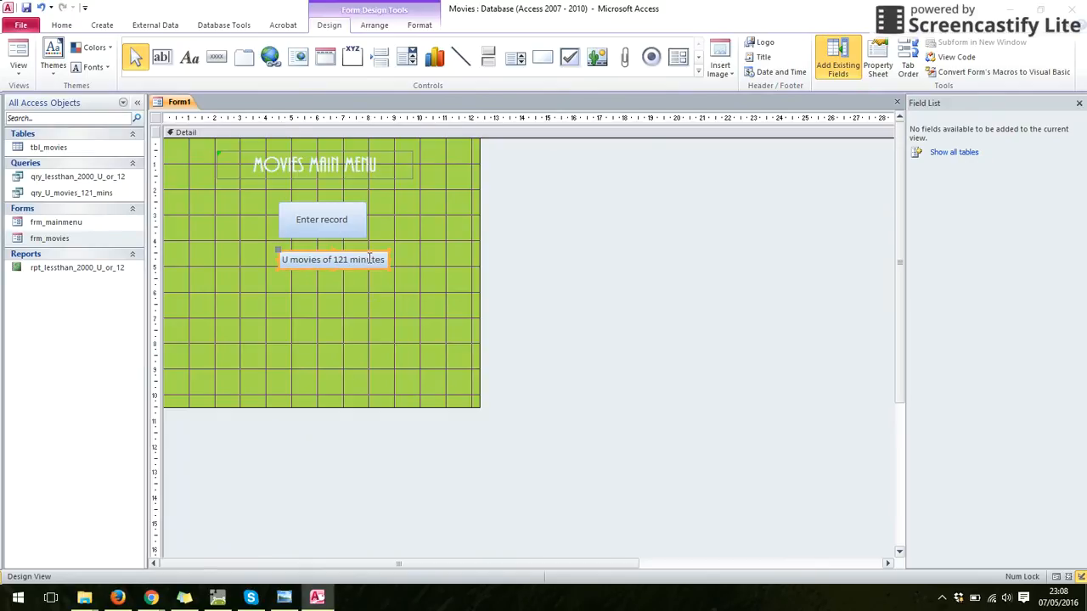
{"action": "left_click_drag", "start_coordinate": [386, 259], "coordinate": [359, 270]}
{"action": "left_click", "coordinate": [417, 278]}
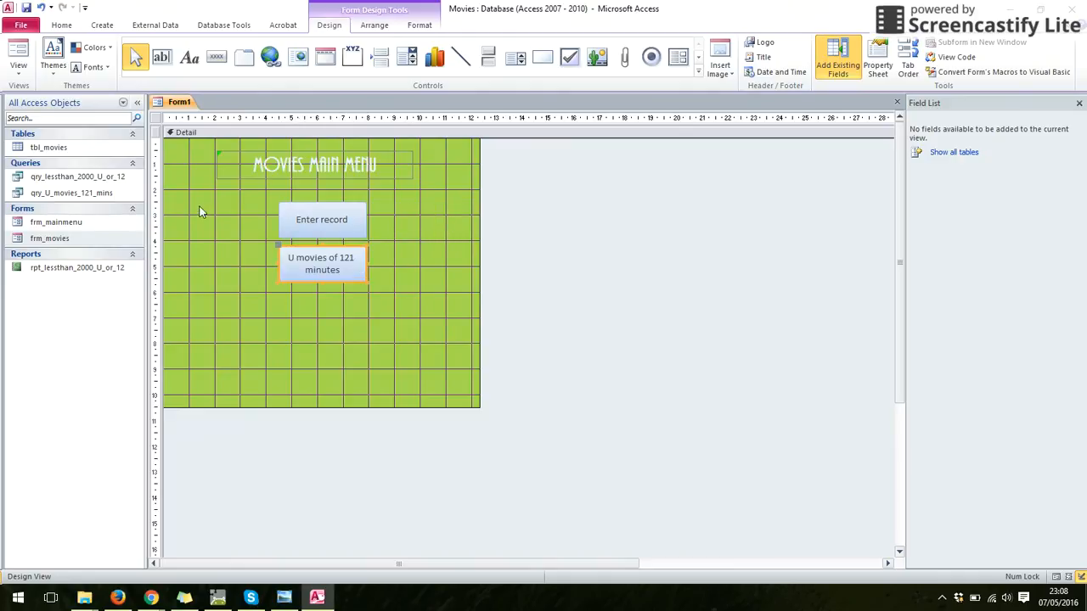
{"action": "left_click", "coordinate": [374, 327]}
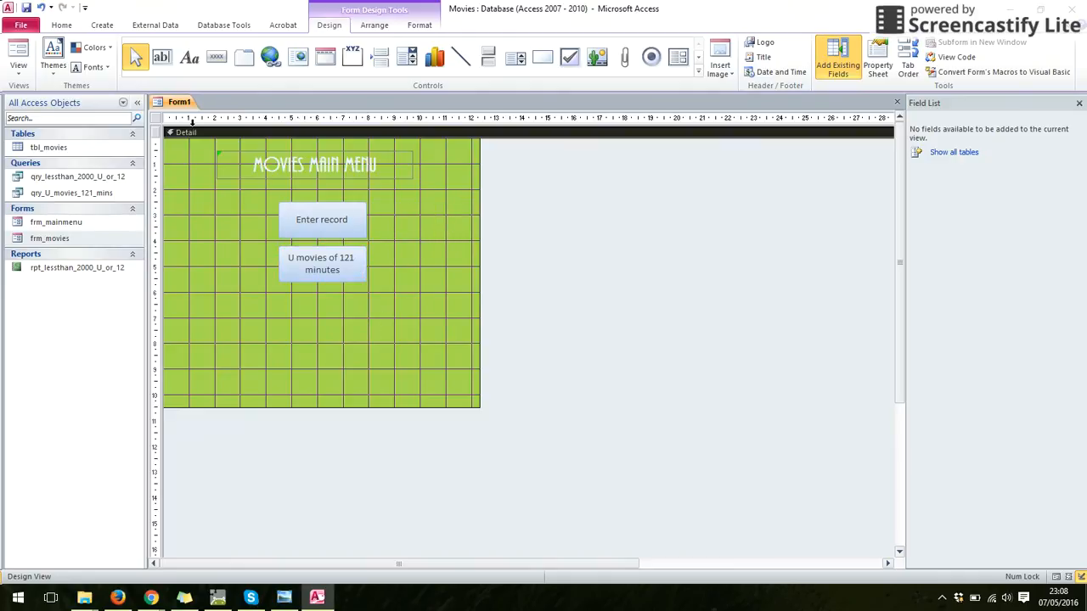
Step: Test the "U movies of 121 minutes" button in Form View and close the query datasheet it opens
{"action": "left_click", "coordinate": [18, 53]}
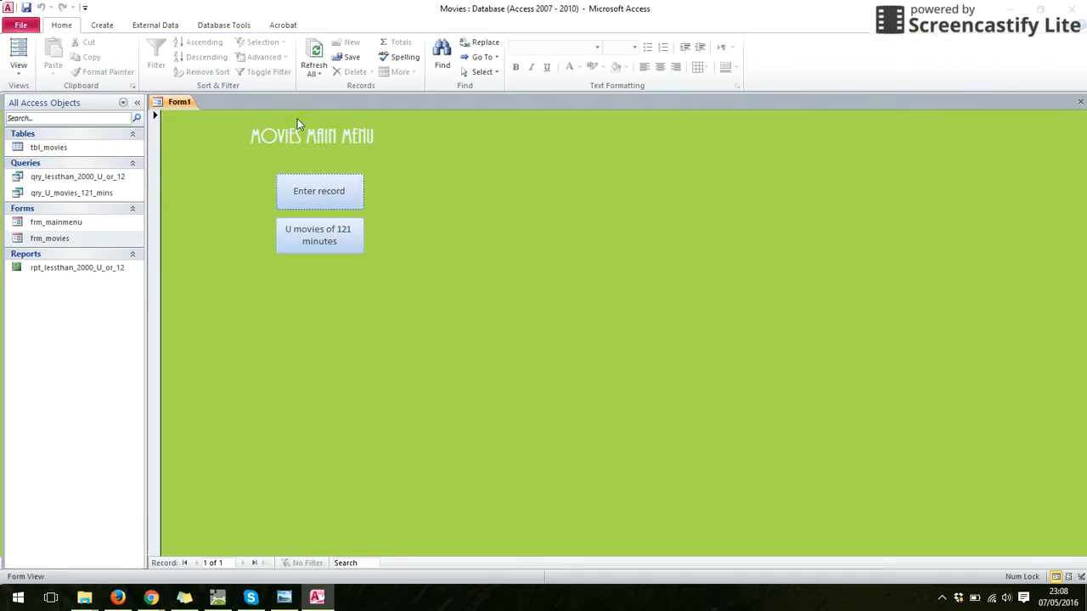
{"action": "left_click", "coordinate": [325, 245]}
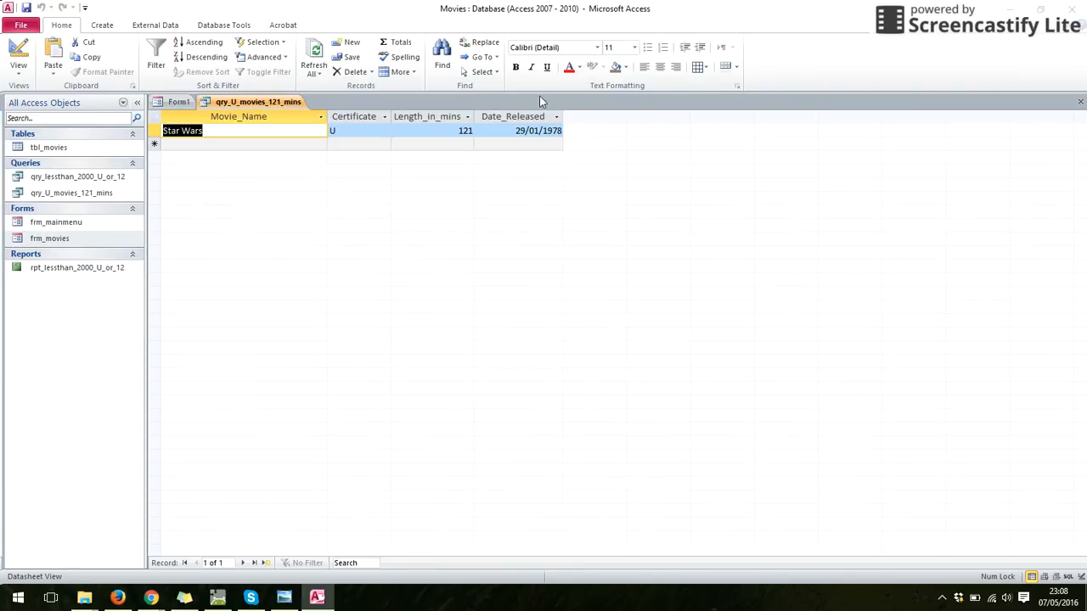
{"action": "left_click", "coordinate": [1080, 102]}
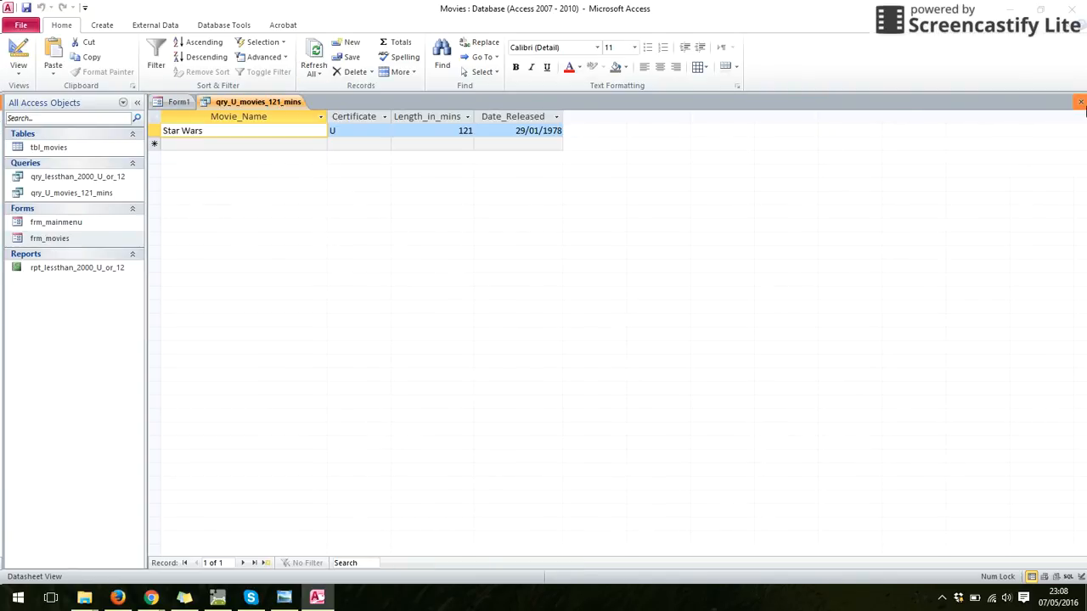
Step: Return the menu form to Design View and draw a third command button about 3 cm wide and 1.5 cm high below the second
{"action": "left_click", "coordinate": [19, 69]}
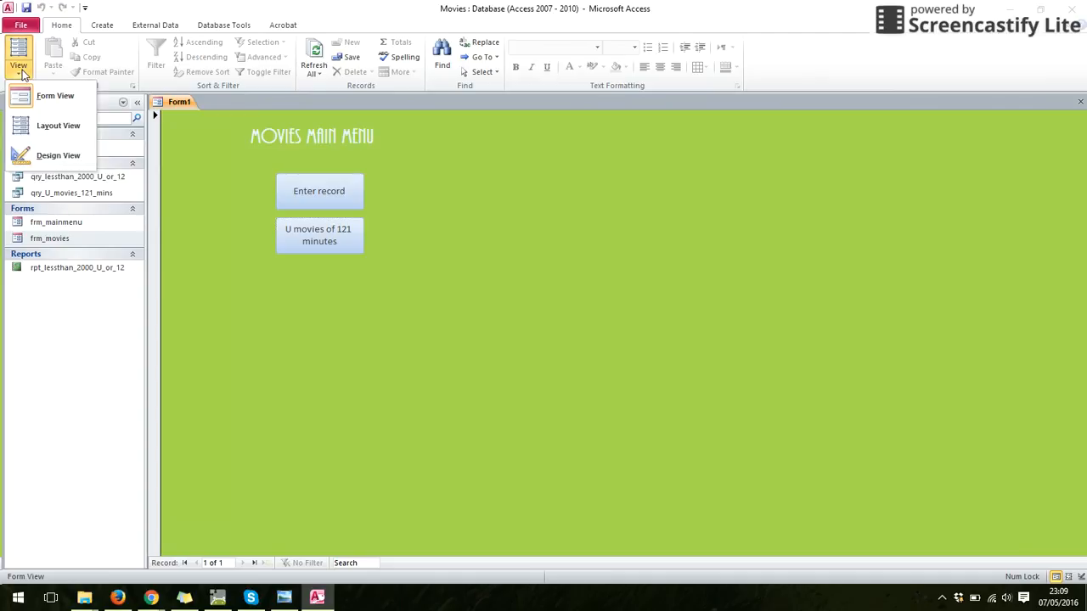
{"action": "left_click", "coordinate": [49, 157]}
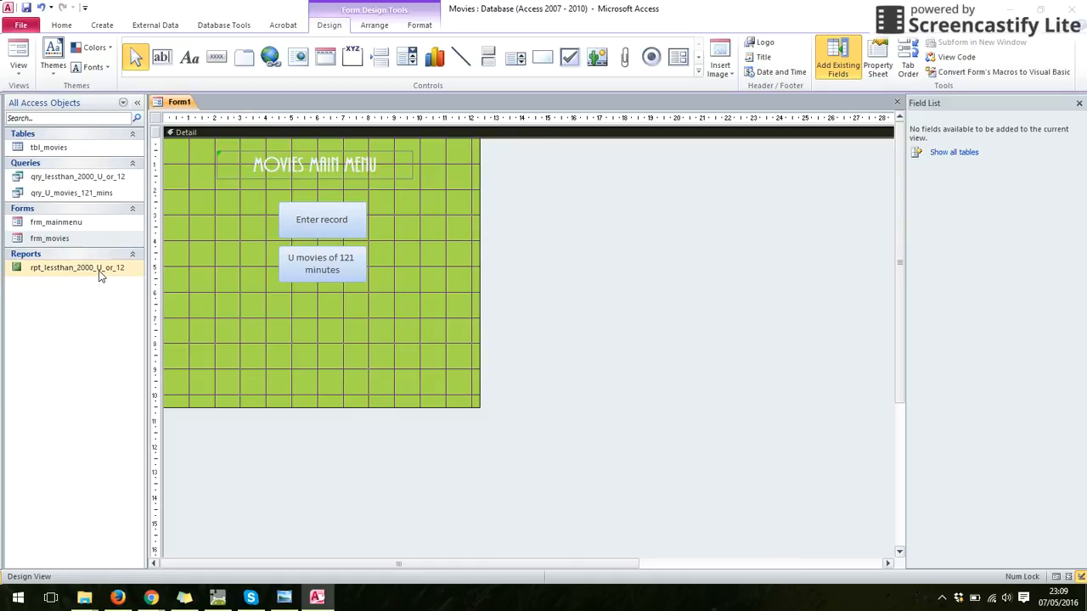
{"action": "left_click", "coordinate": [224, 61]}
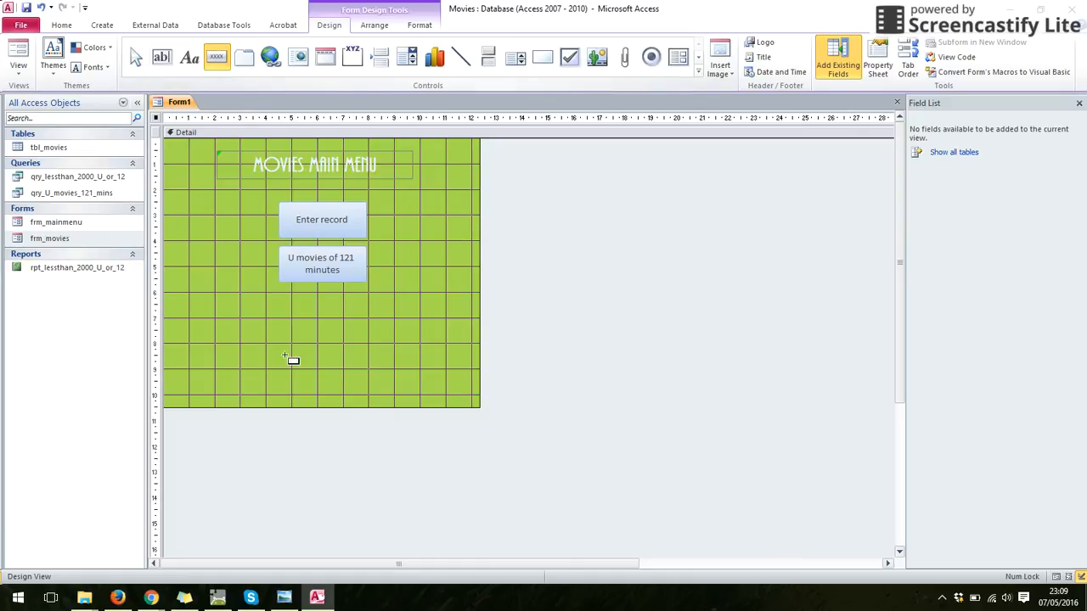
{"action": "left_click_drag", "start_coordinate": [285, 297], "coordinate": [362, 335]}
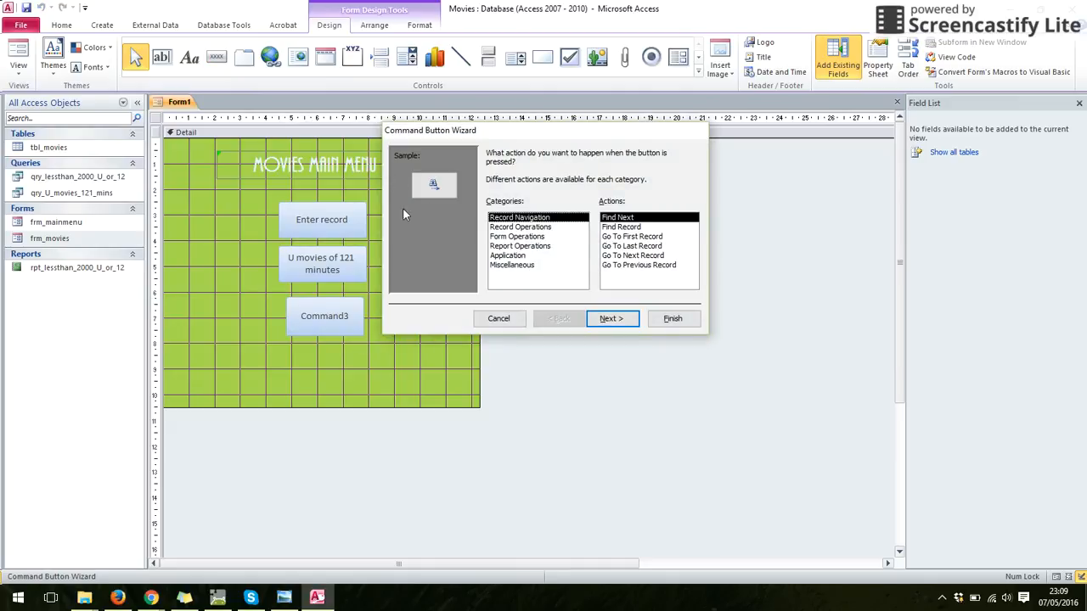
Step: Set the third button's action to the Preview Report operation for rpt_lessthan_2000_U_or_12
{"action": "left_click", "coordinate": [526, 246]}
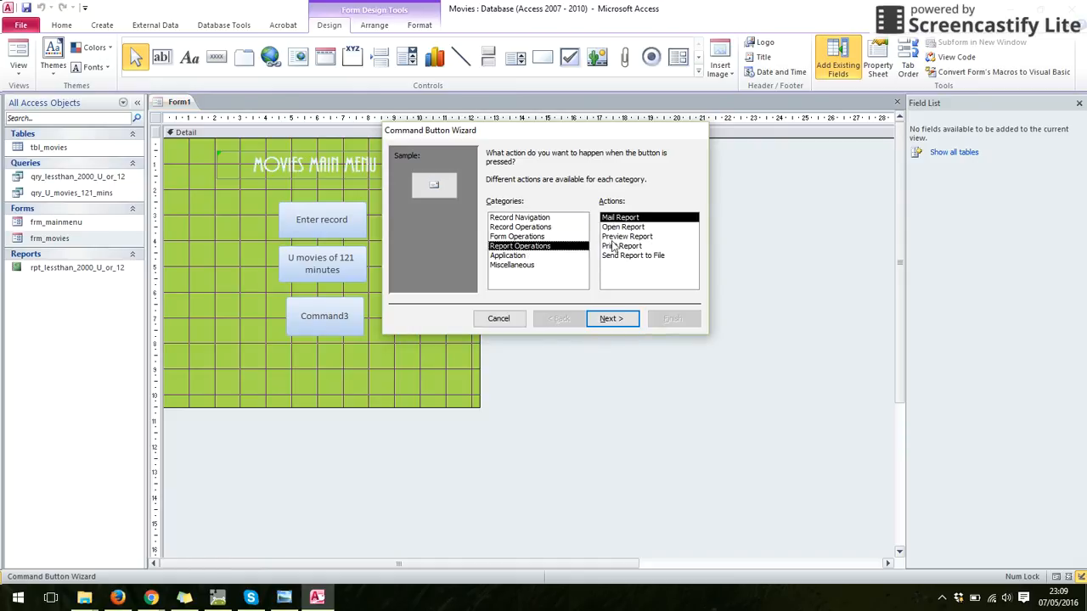
{"action": "left_click", "coordinate": [646, 238]}
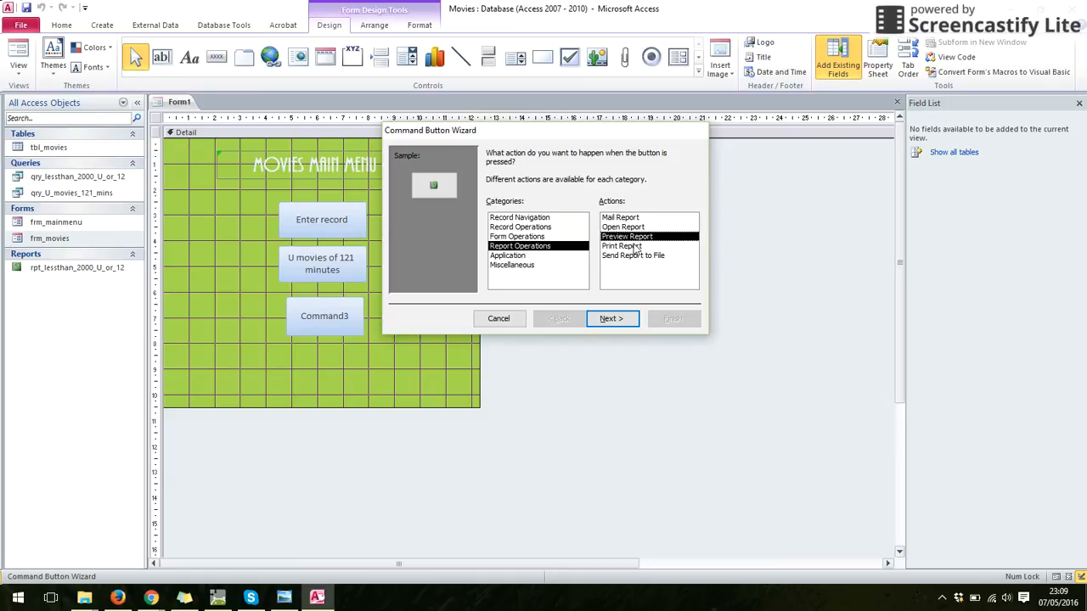
{"action": "left_click", "coordinate": [614, 319]}
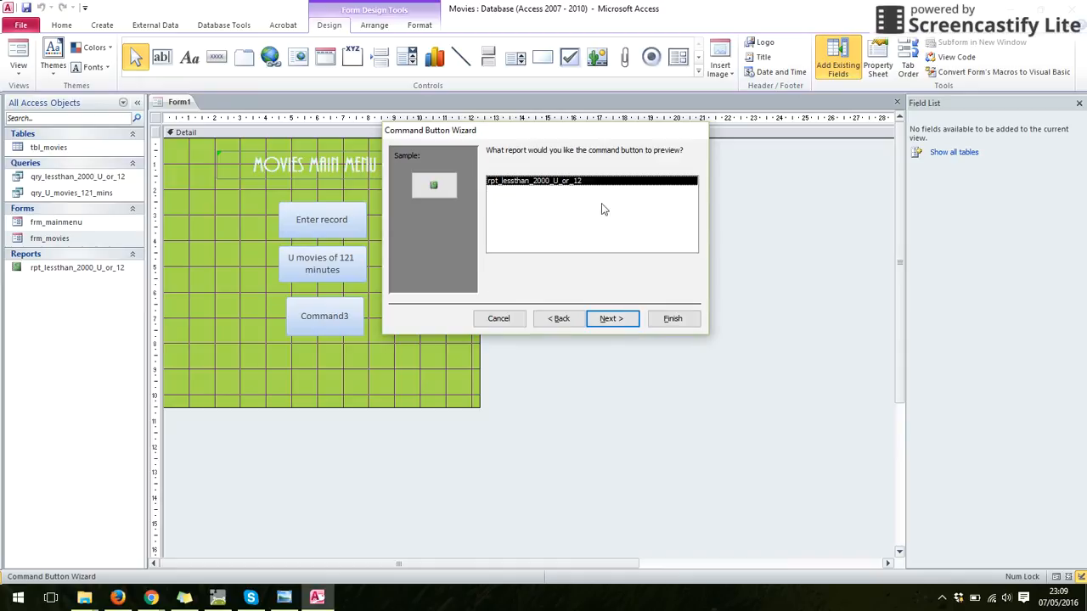
{"action": "left_click", "coordinate": [617, 321]}
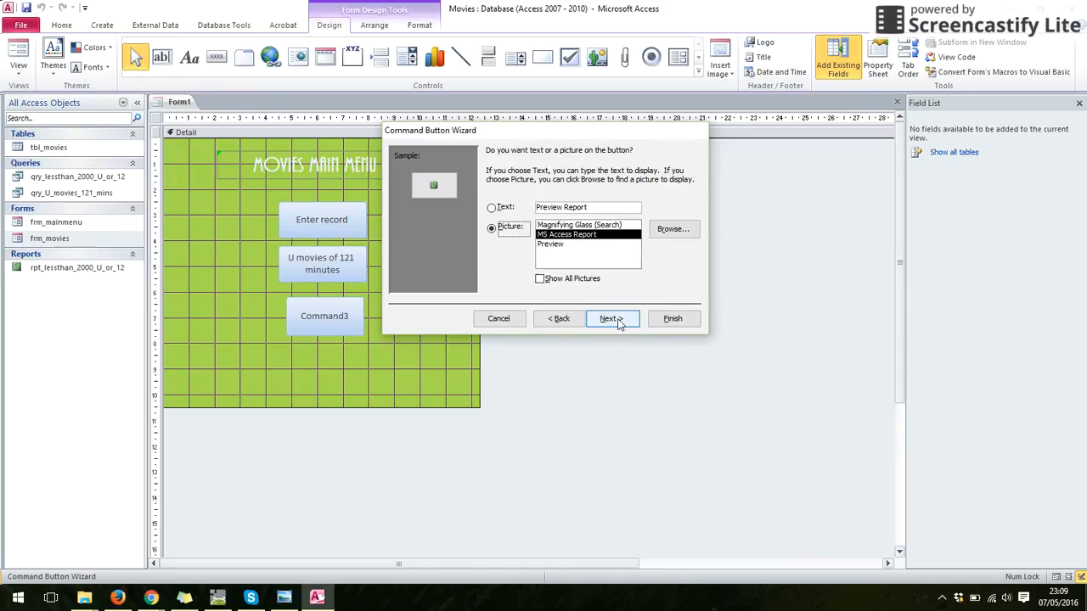
Step: Give the third button the text "Report for 2000 and U or 12" and finish the wizard with the default button name
{"action": "left_click", "coordinate": [493, 209]}
{"action": "left_click_drag", "start_coordinate": [586, 210], "coordinate": [493, 208]}
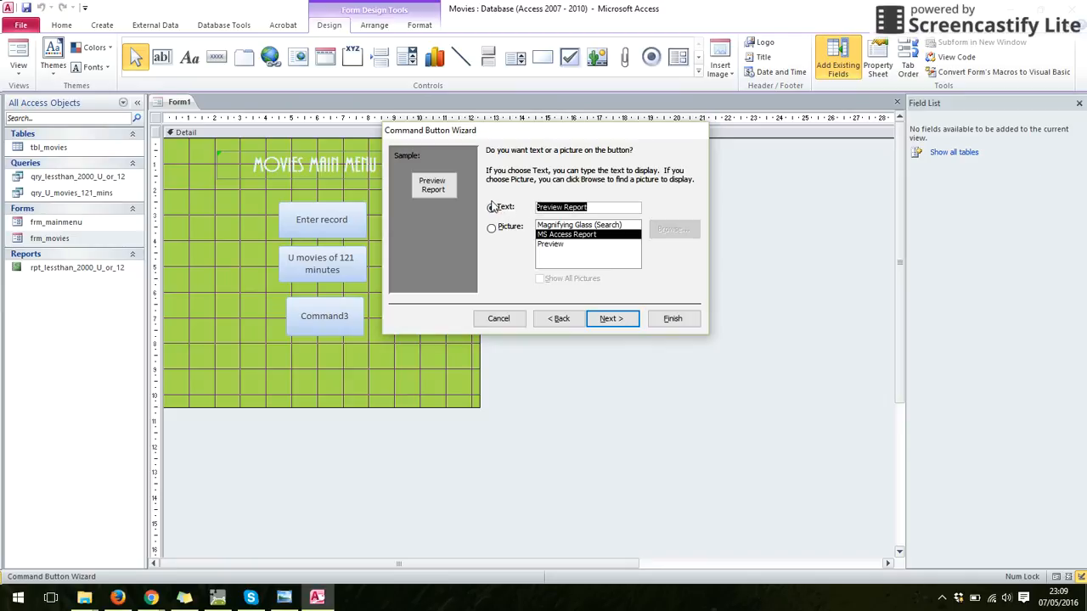
{"action": "type", "text": "Report f"}
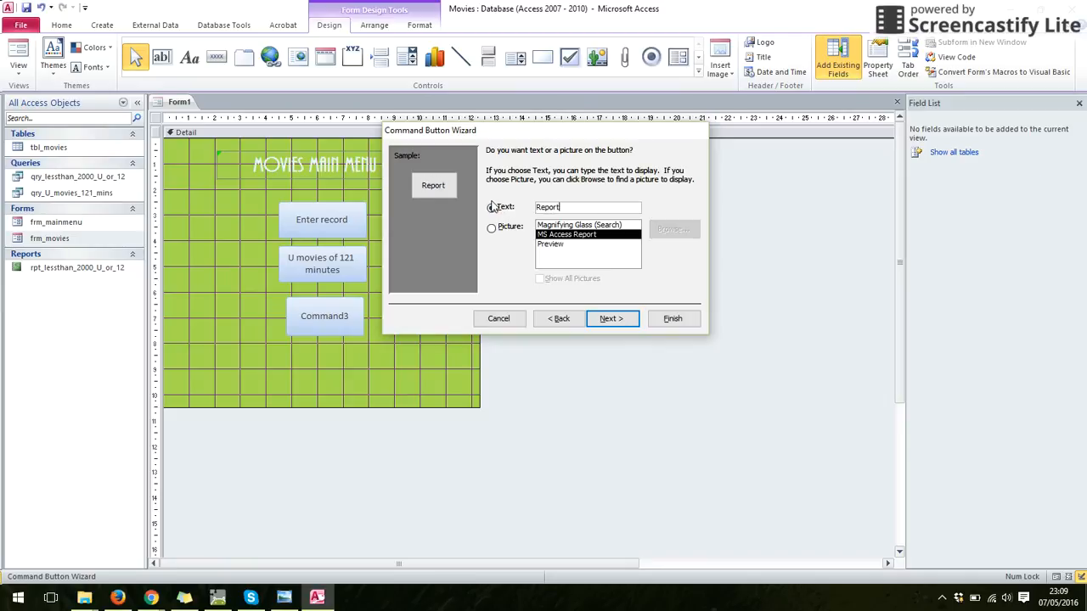
{"action": "type", "text": "or \""}
{"action": "key", "text": "BackSpace"}
{"action": "type", "text": "2000 and "}
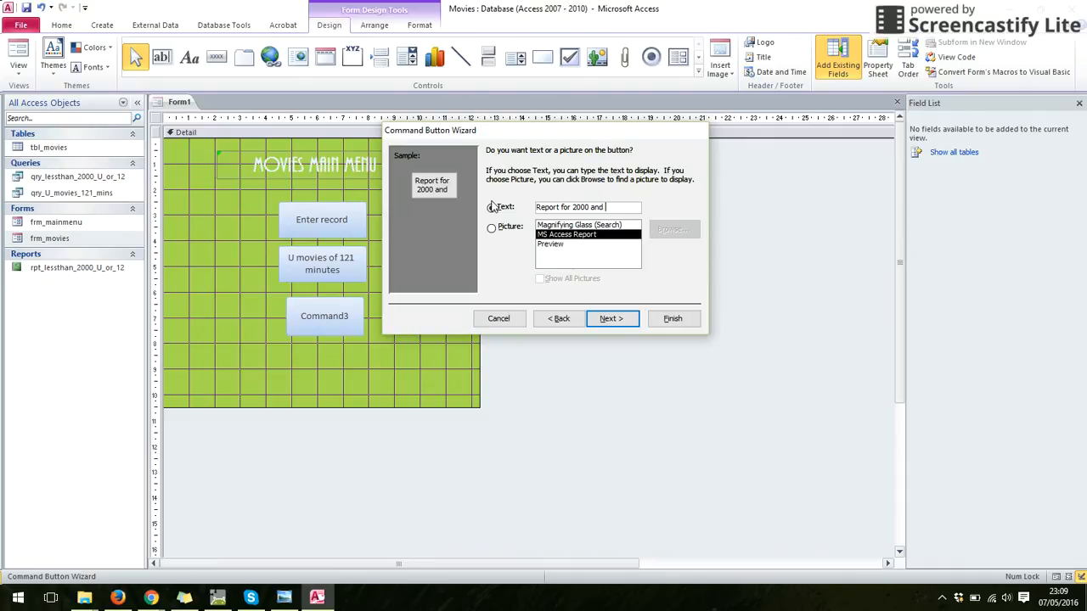
{"action": "type", "text": "U pr 12"}
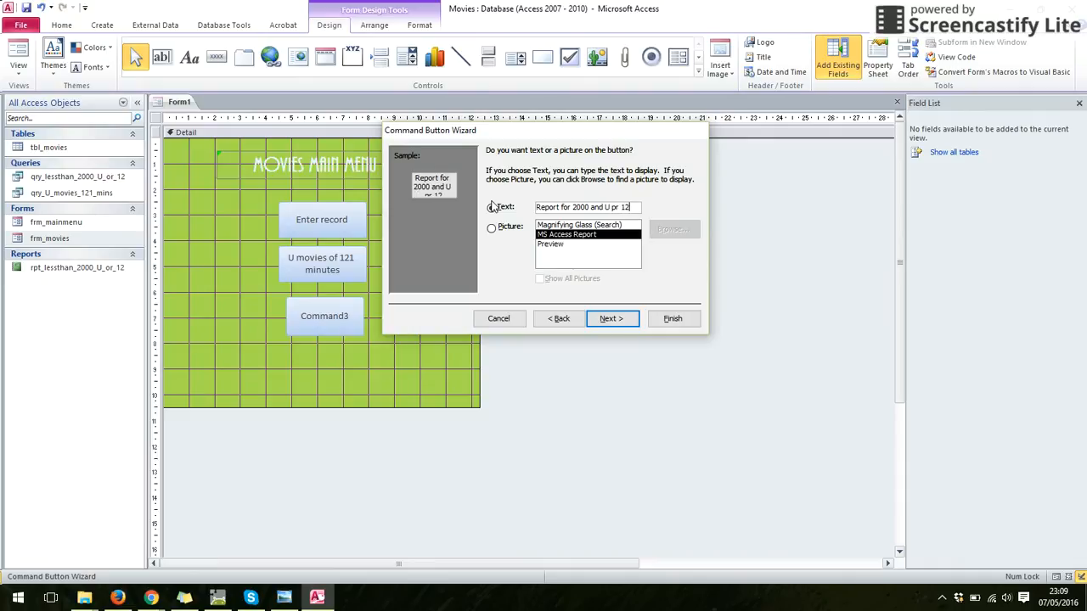
{"action": "key", "text": "BackSpace"}
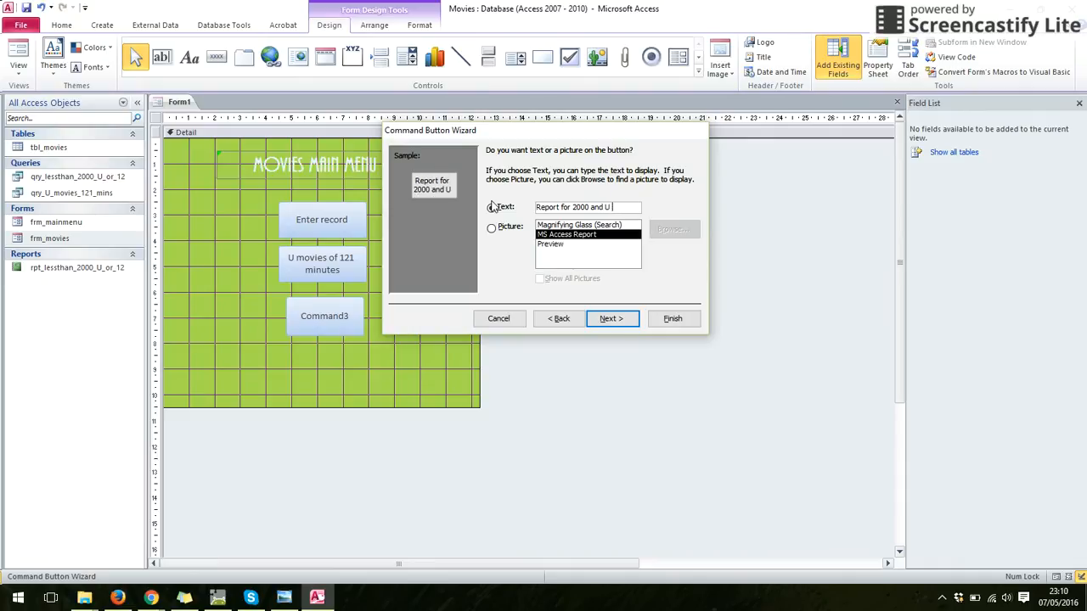
{"action": "type", "text": "or 12"}
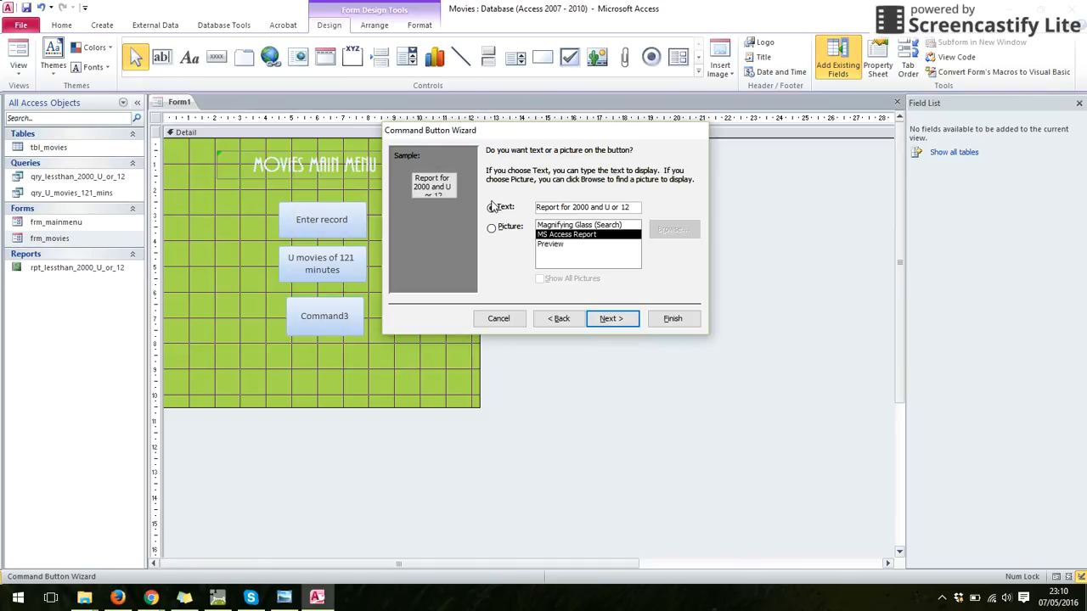
{"action": "left_click", "coordinate": [613, 318]}
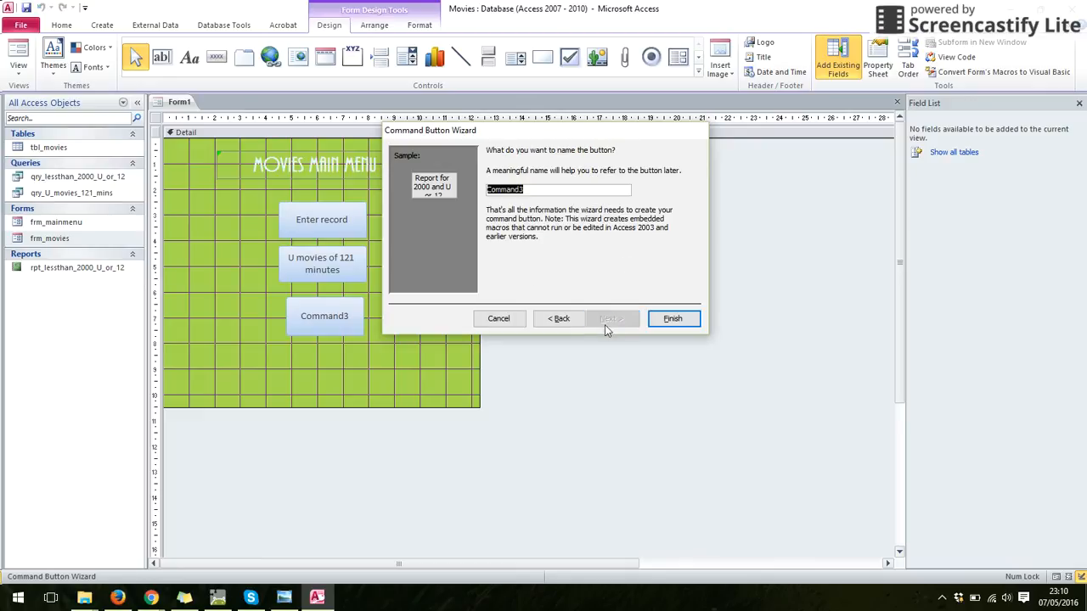
{"action": "left_click", "coordinate": [669, 319]}
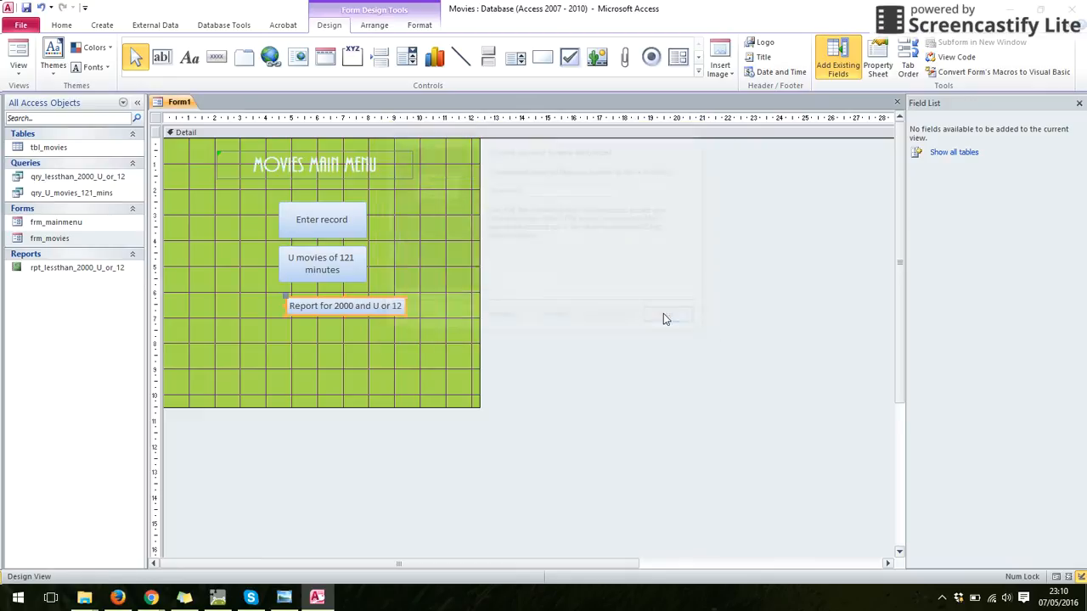
Step: Resize the report button to about 3.2 cm by 1.4 cm, with its right edge in line with the buttons above
{"action": "left_click_drag", "start_coordinate": [404, 313], "coordinate": [367, 333]}
{"action": "left_click", "coordinate": [412, 303]}
{"action": "left_click_drag", "start_coordinate": [346, 317], "coordinate": [342, 316]}
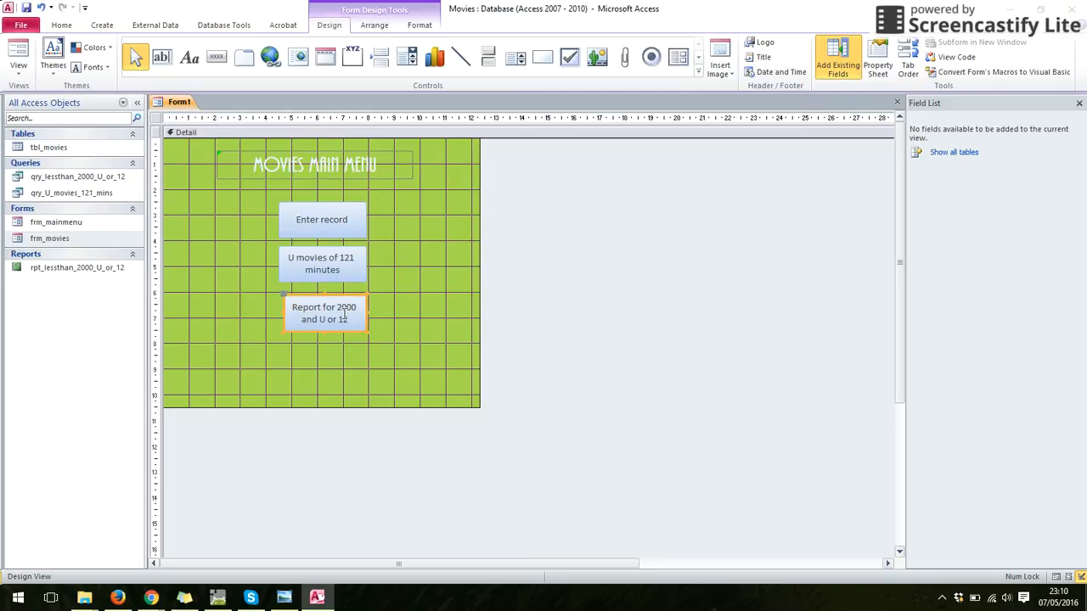
{"action": "left_click", "coordinate": [353, 360]}
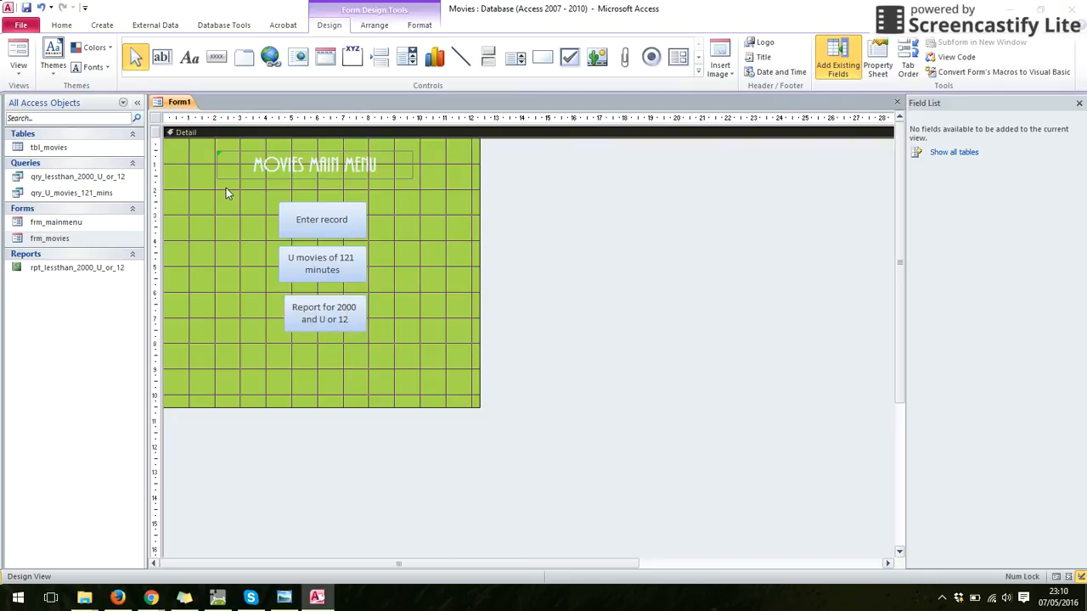
Step: Test the "Report for 2000 and U or 12" button in Form View and close the report preview
{"action": "left_click", "coordinate": [19, 53]}
{"action": "left_click", "coordinate": [329, 292]}
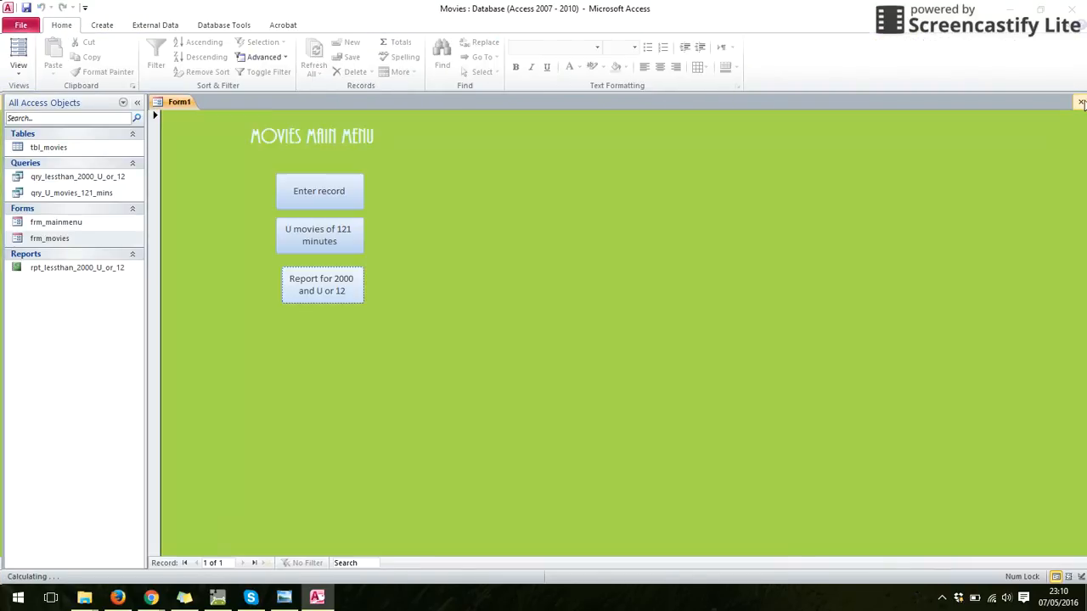
{"action": "left_click", "coordinate": [1080, 101]}
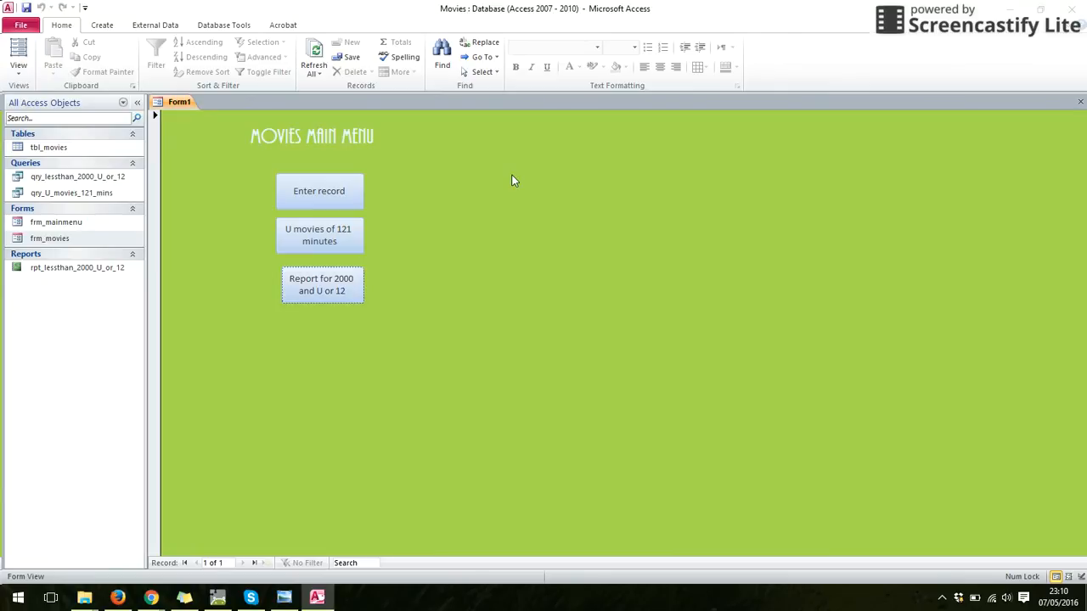
{"action": "left_click", "coordinate": [27, 8]}
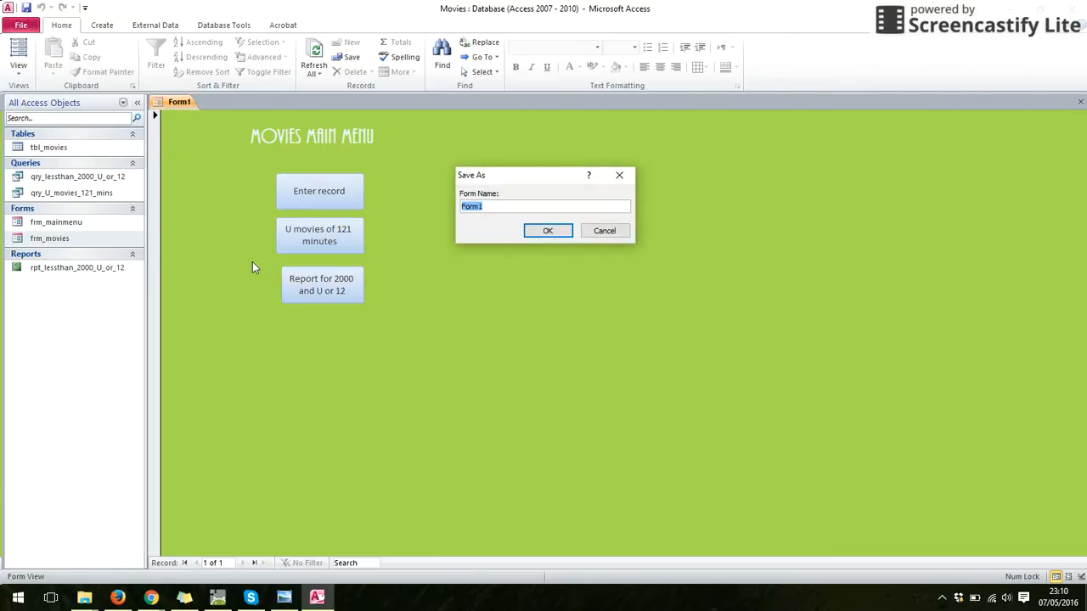
{"action": "type", "text": "gr"}
{"action": "key", "text": "BackSpace"}
{"action": "type", "text": "frm_"}
{"action": "left_click", "coordinate": [628, 181]}
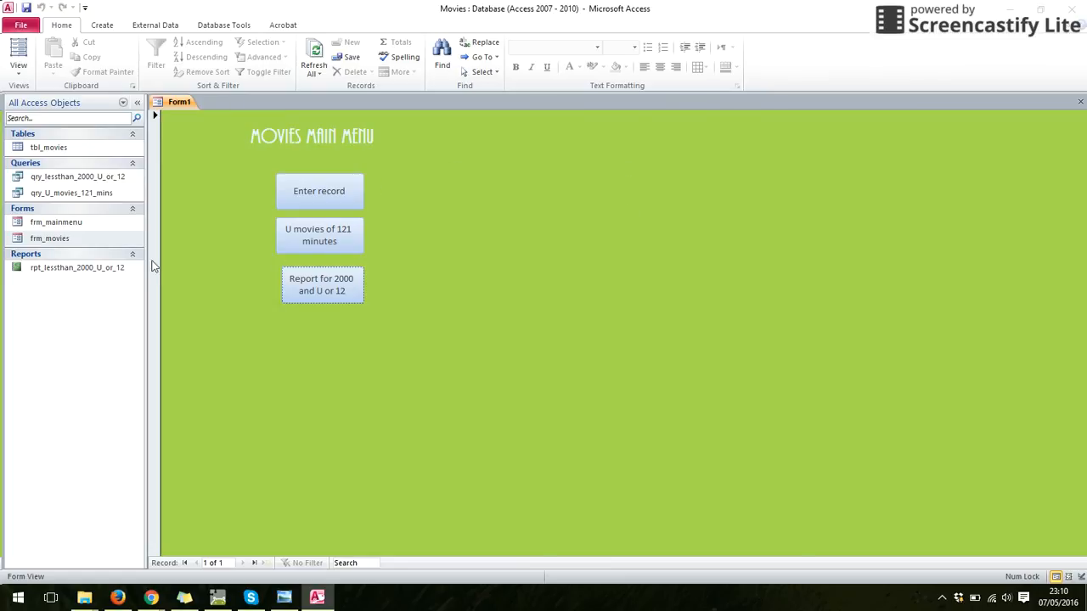
Step: Open the existing frm_mainmenu form and set frm_mainmenu as the display form in the current database options
{"action": "double_click", "coordinate": [101, 226]}
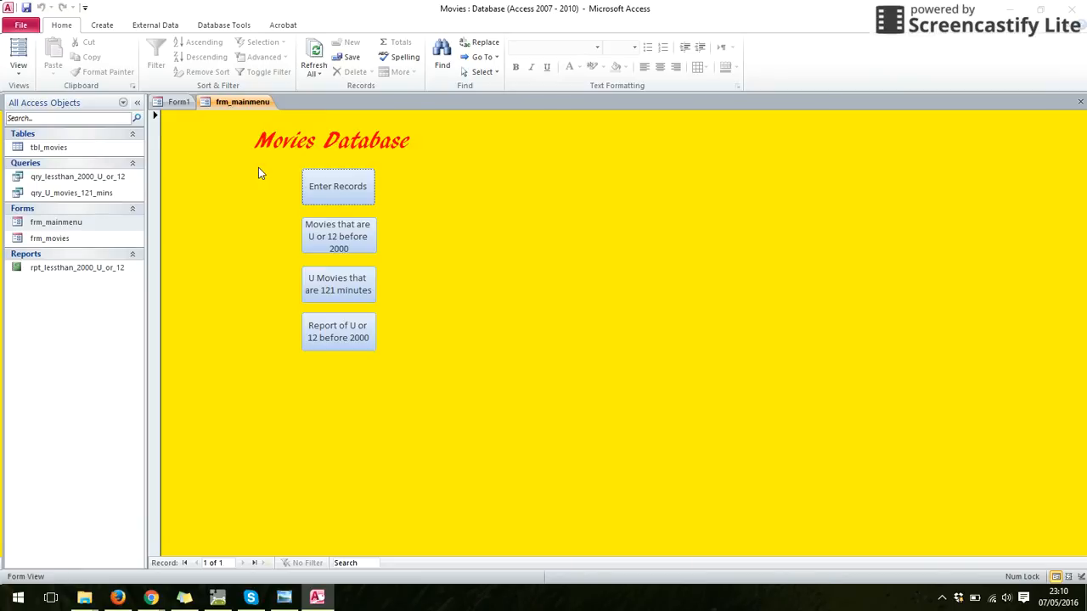
{"action": "left_click", "coordinate": [23, 27]}
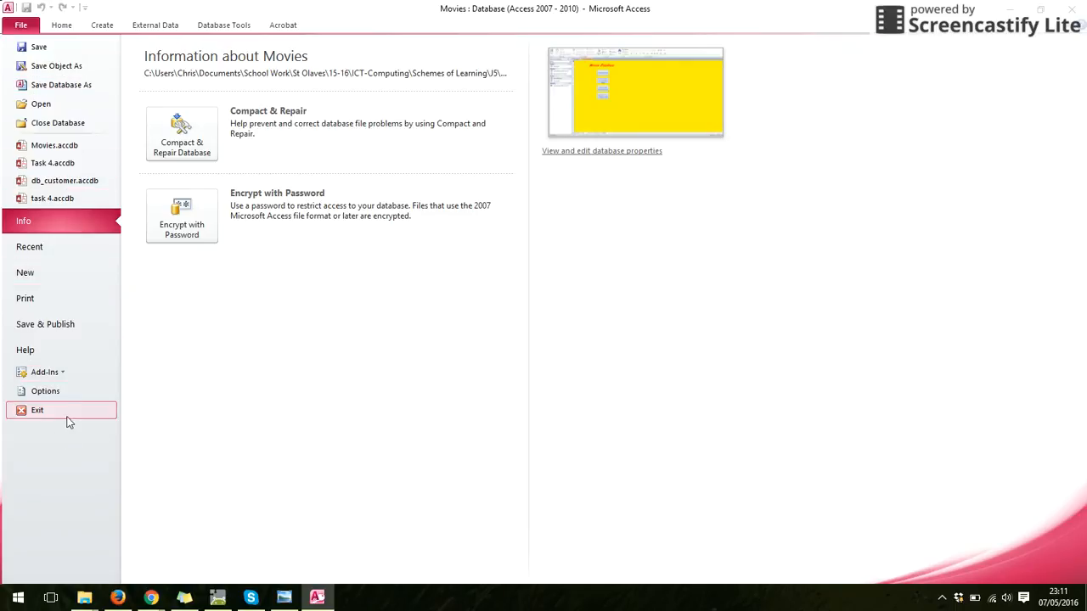
{"action": "left_click", "coordinate": [72, 399]}
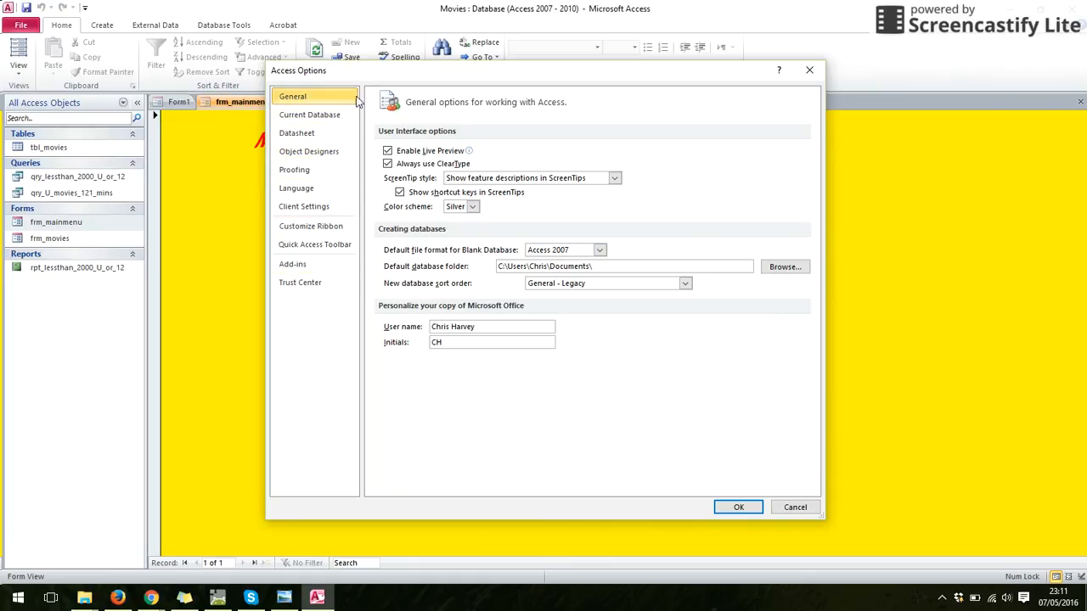
{"action": "left_click", "coordinate": [337, 115]}
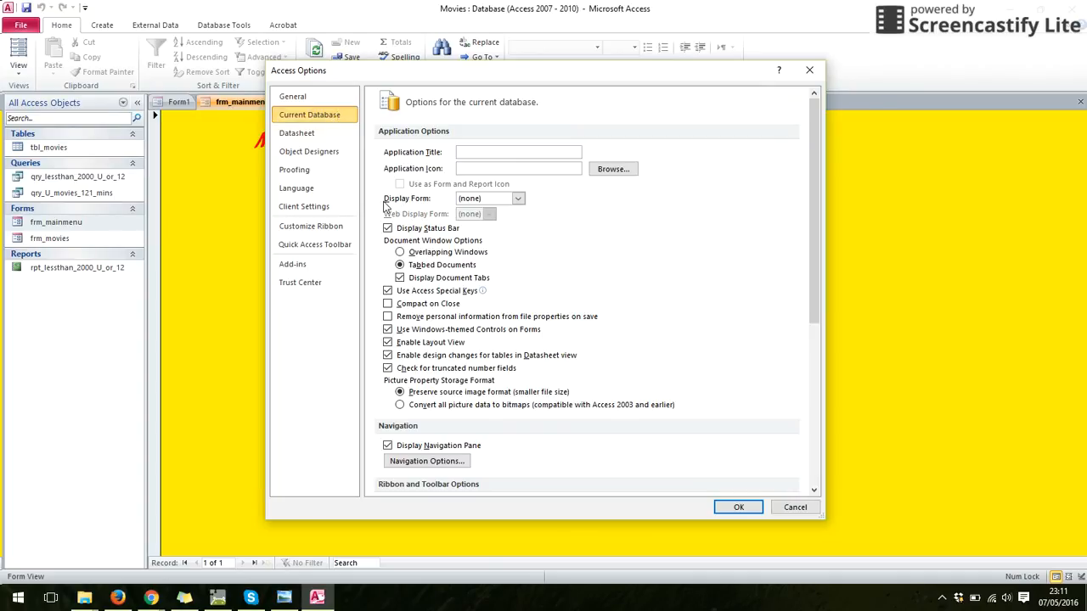
{"action": "left_click", "coordinate": [517, 201]}
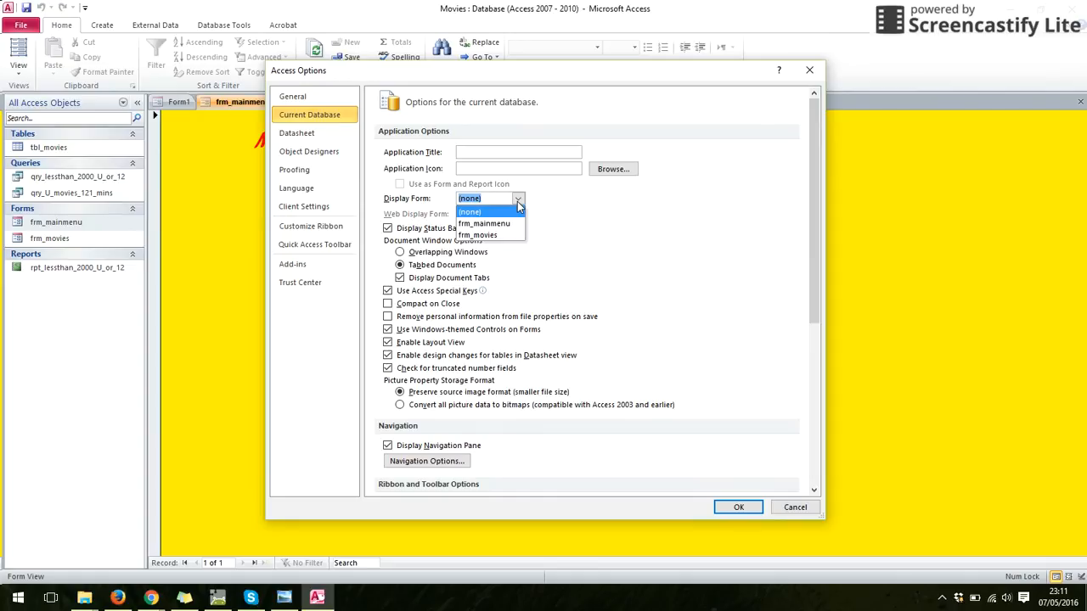
{"action": "left_click", "coordinate": [511, 227]}
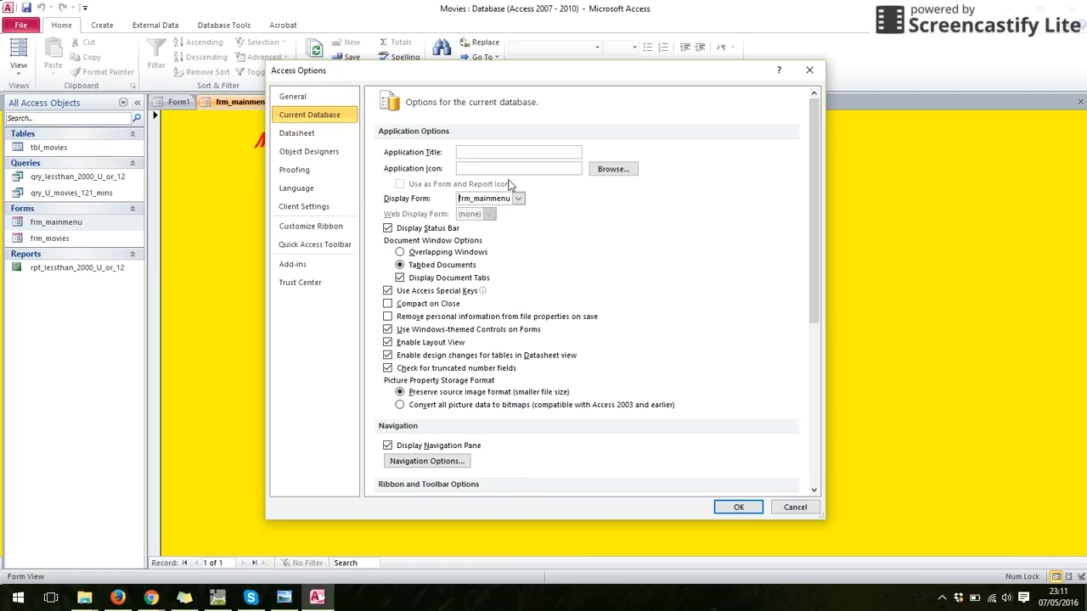
{"action": "left_click", "coordinate": [738, 507]}
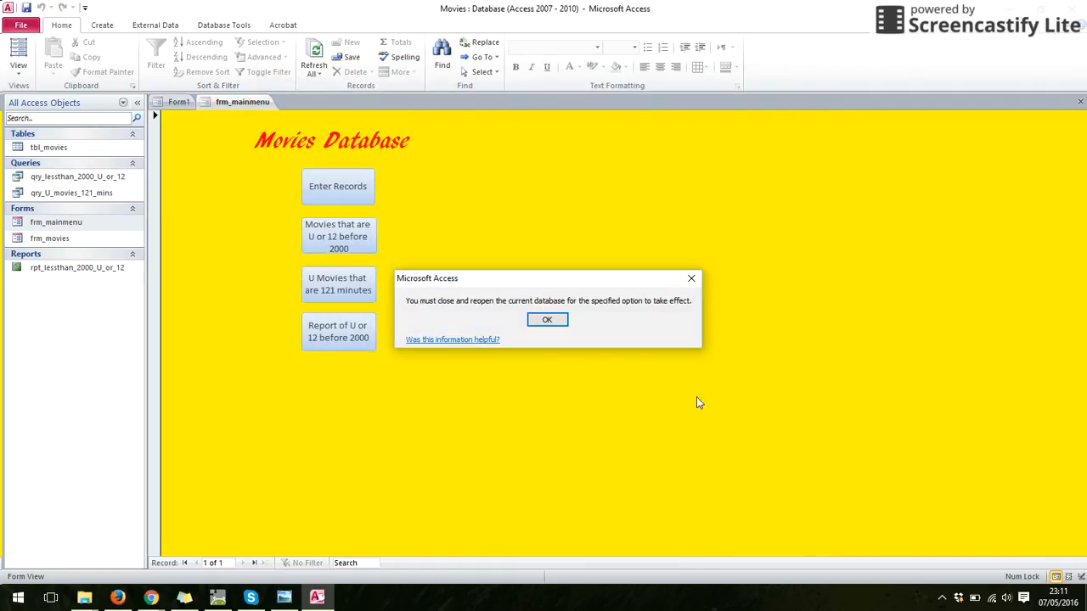
Step: Acknowledge the reopen notice and close the Movies database without saving the changes to Form1
{"action": "left_click", "coordinate": [547, 321]}
{"action": "left_click", "coordinate": [1072, 8]}
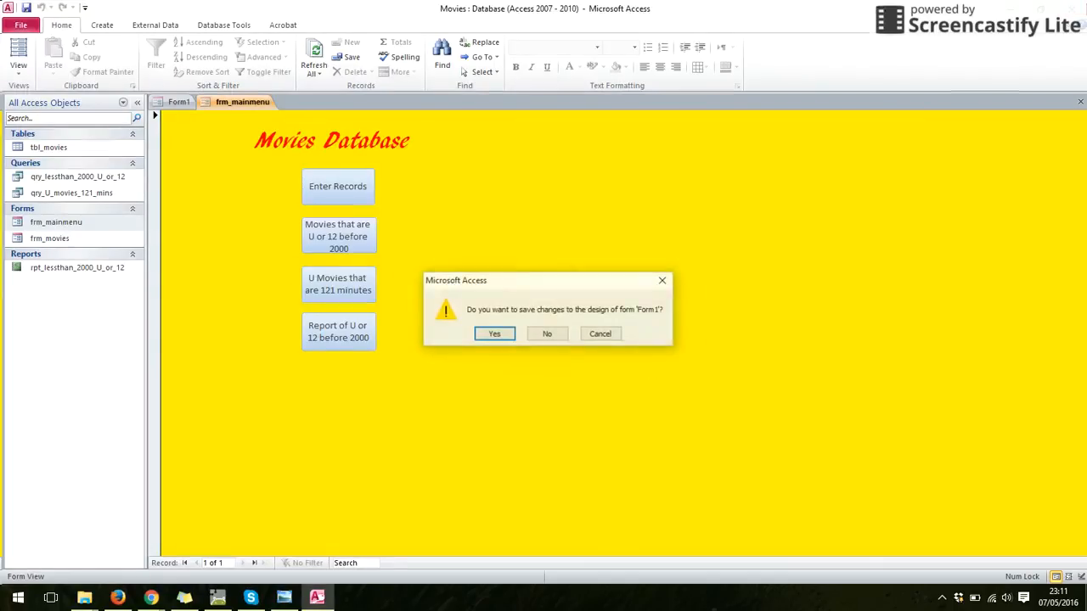
{"action": "left_click", "coordinate": [547, 334]}
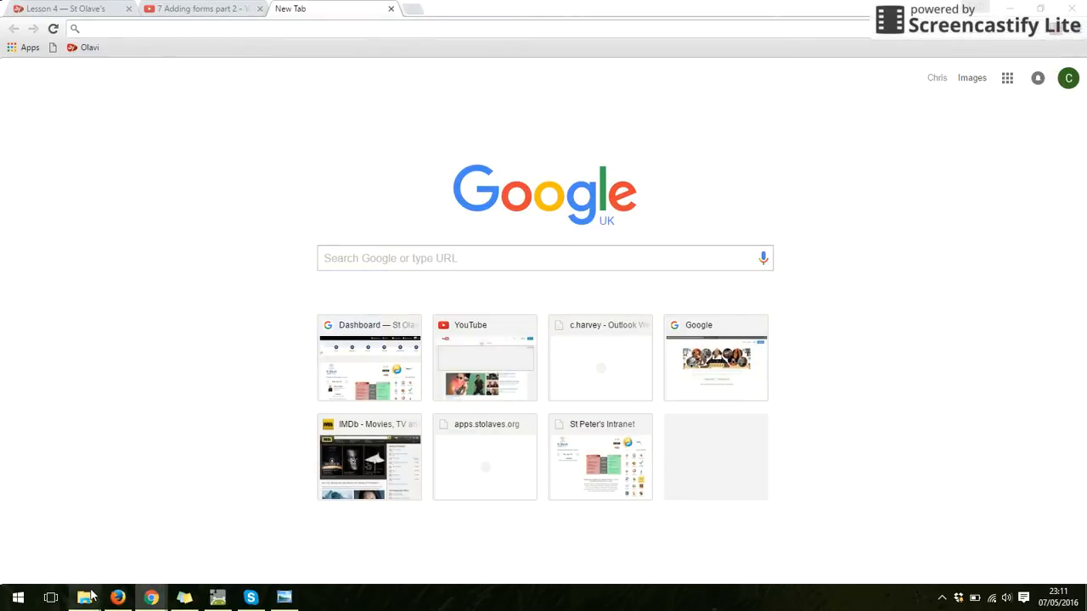
Step: In File Explorer, reopen the Movies database from Schemes of Learning > J5 > Unit 5-6 - Creating Databases
{"action": "mouse_move", "coordinate": [91, 597]}
{"action": "left_click", "coordinate": [39, 521]}
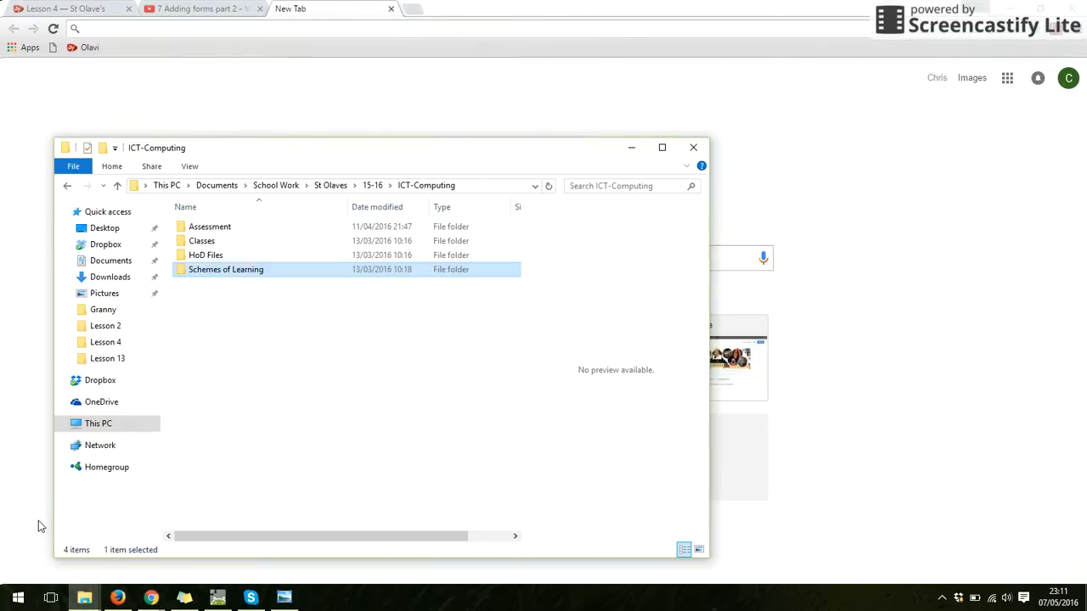
{"action": "double_click", "coordinate": [289, 272]}
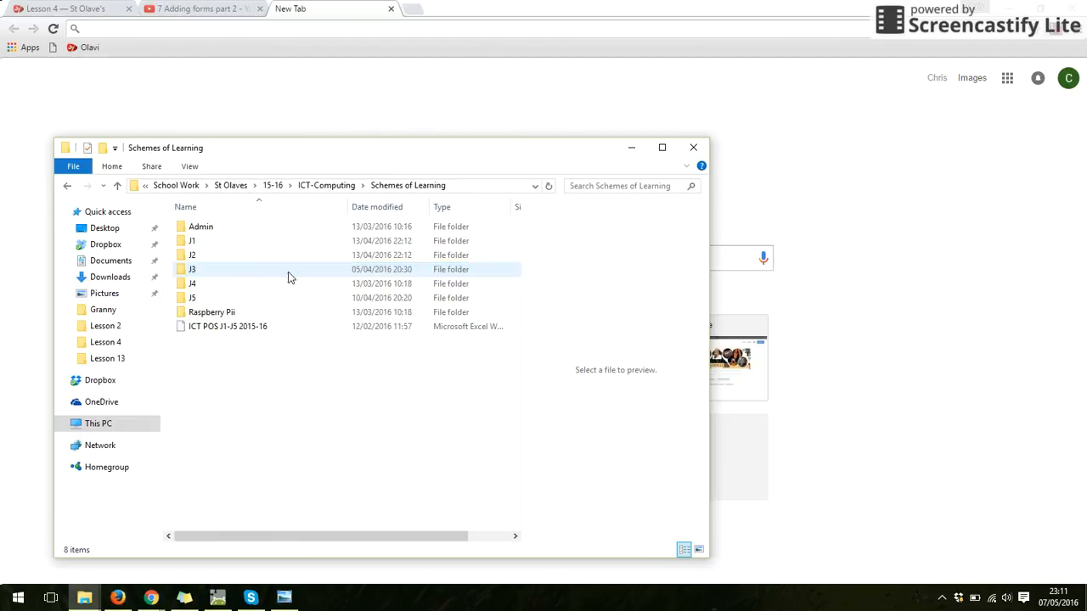
{"action": "double_click", "coordinate": [218, 297]}
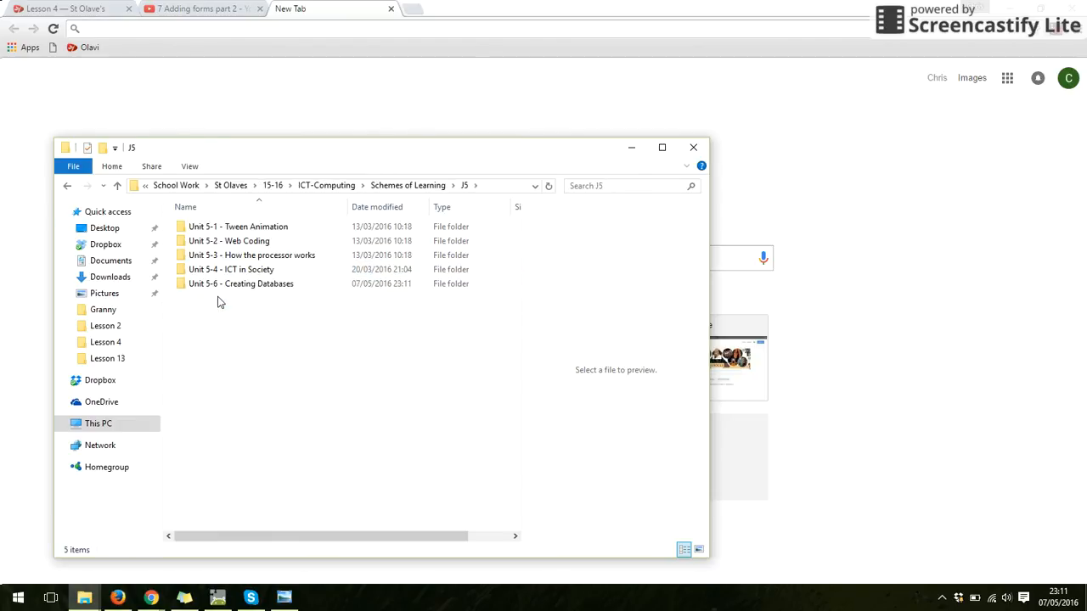
{"action": "double_click", "coordinate": [270, 283]}
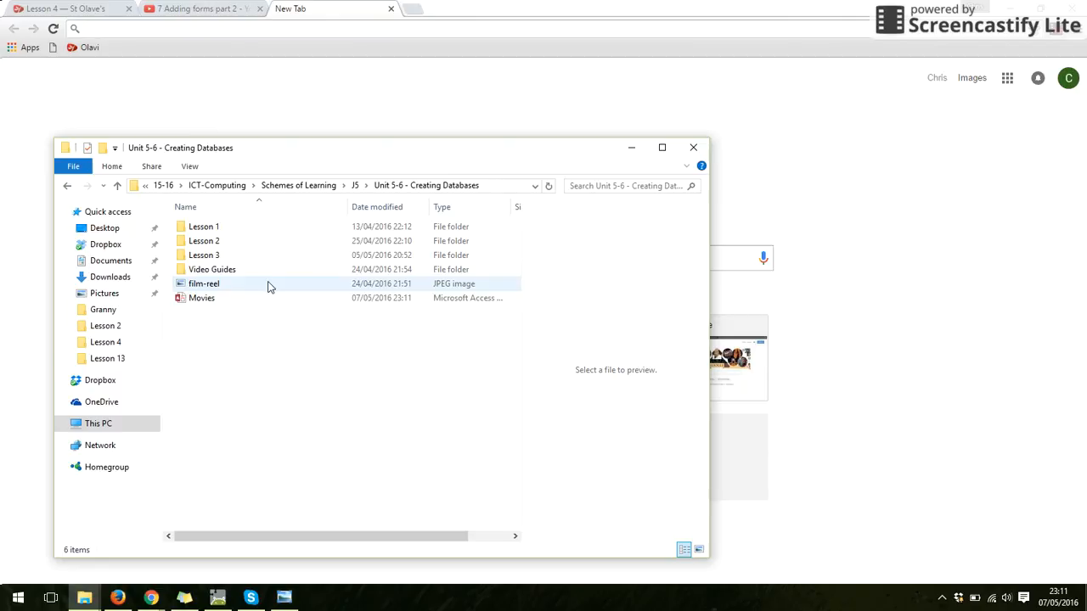
{"action": "left_click", "coordinate": [208, 307]}
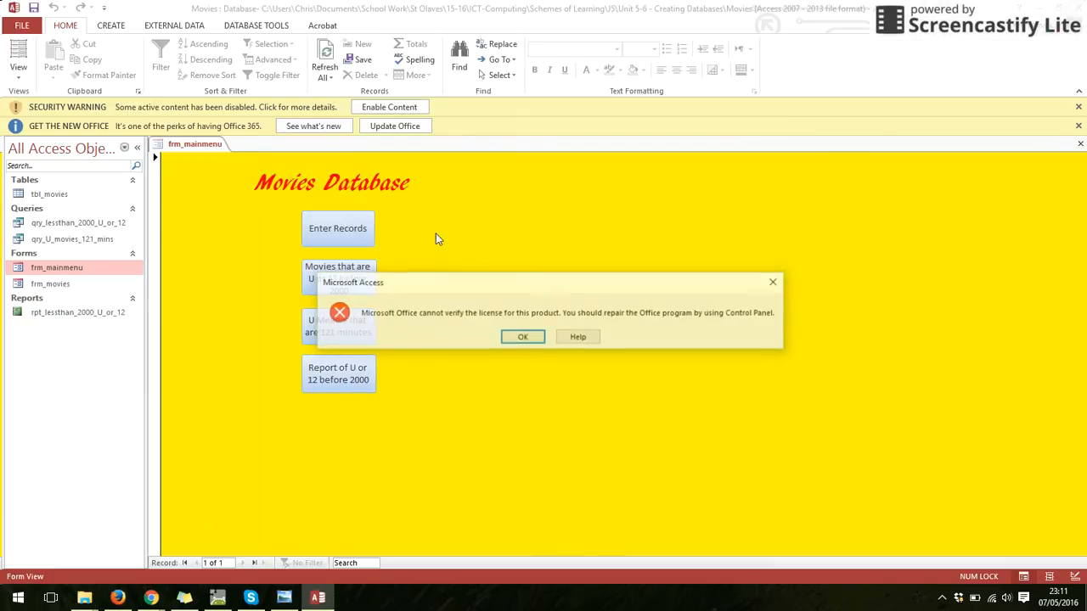
Step: Dismiss the licence error, close the Microsoft Community page in the browser and return to the Movies database in Access
{"action": "left_click", "coordinate": [775, 282]}
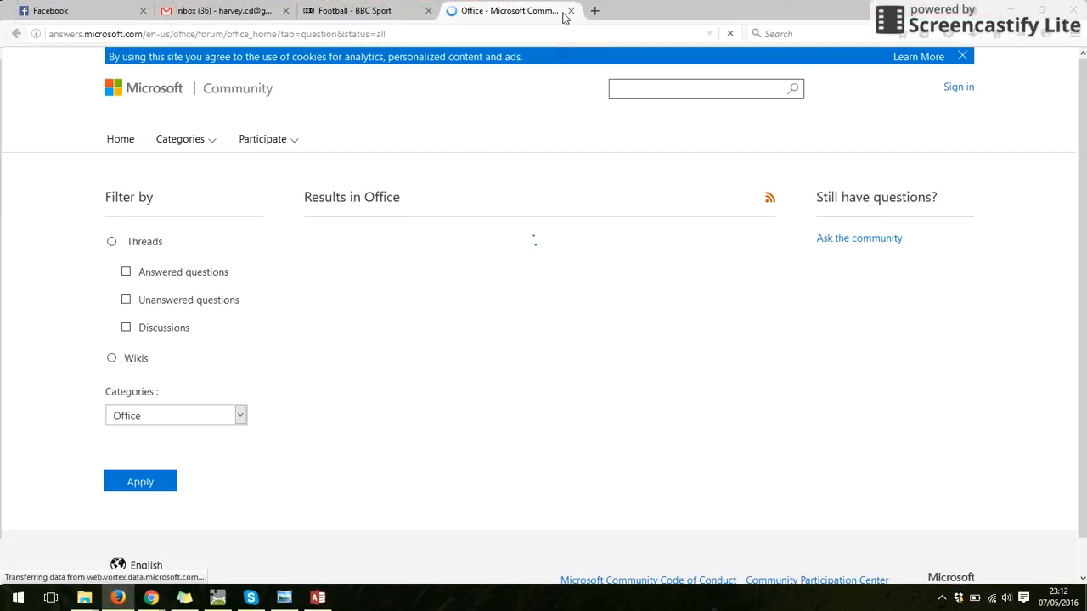
{"action": "left_click", "coordinate": [570, 11]}
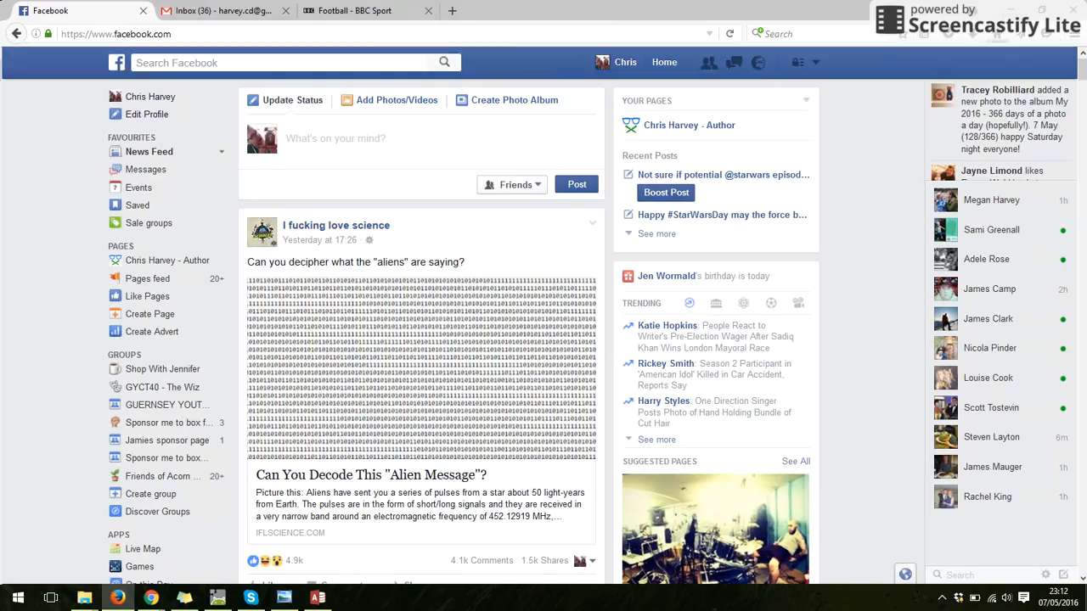
{"action": "left_click", "coordinate": [1010, 10]}
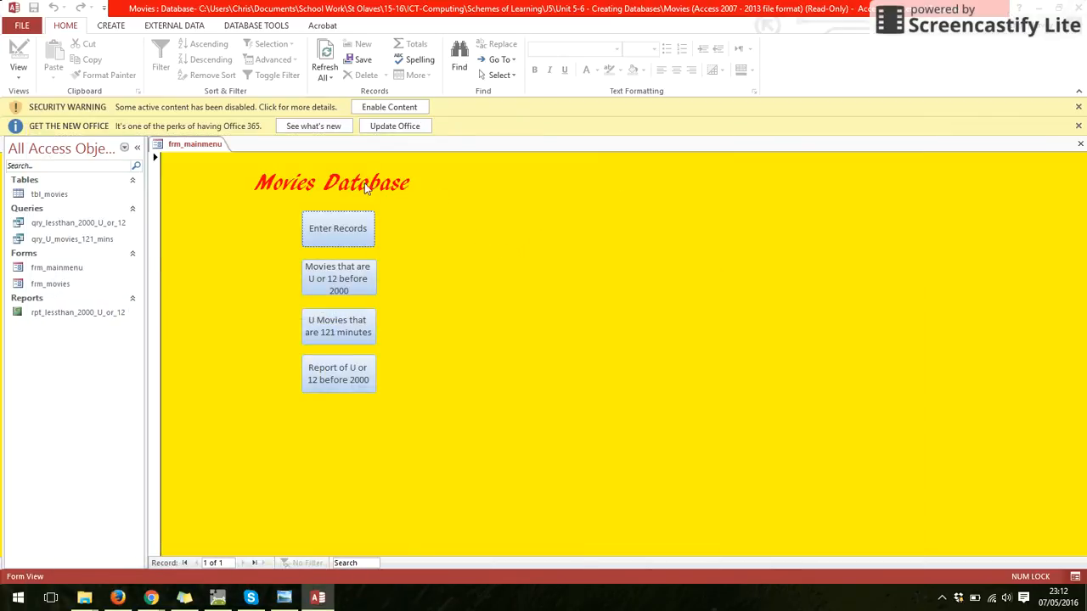